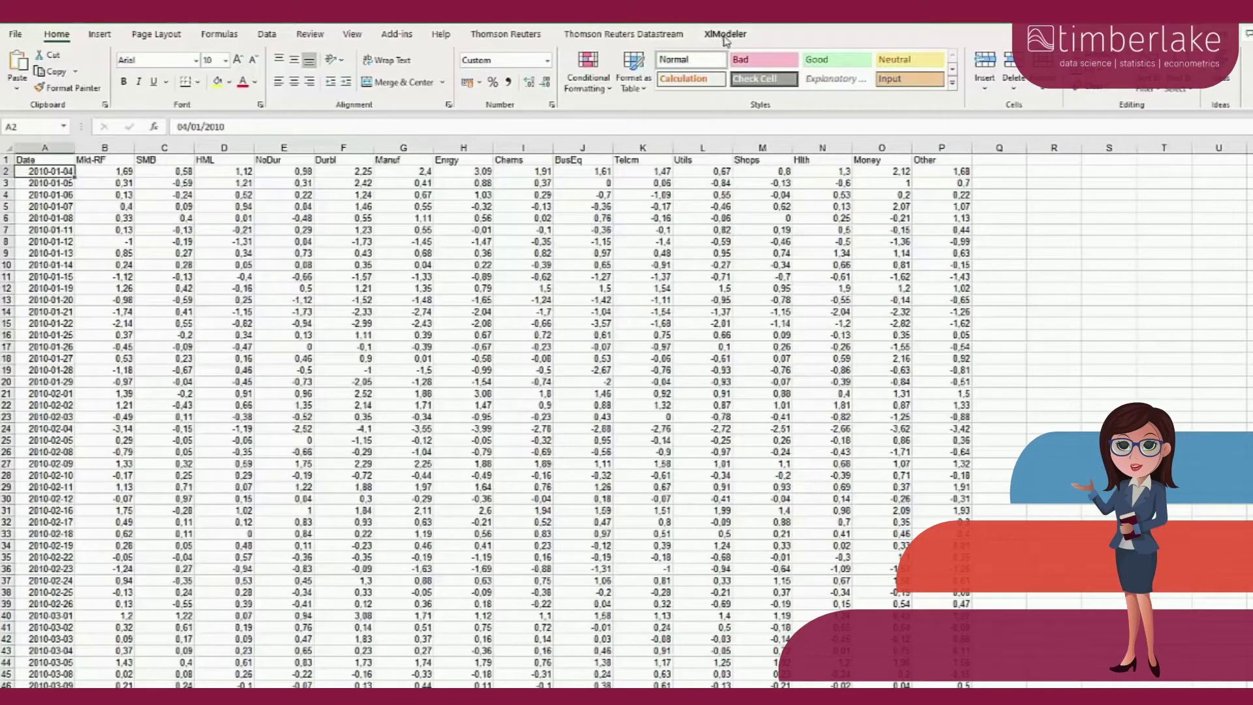
# Show the XlModeler tab and select the whole data range from A1 down to row 2578
pyautogui.click(722, 35)
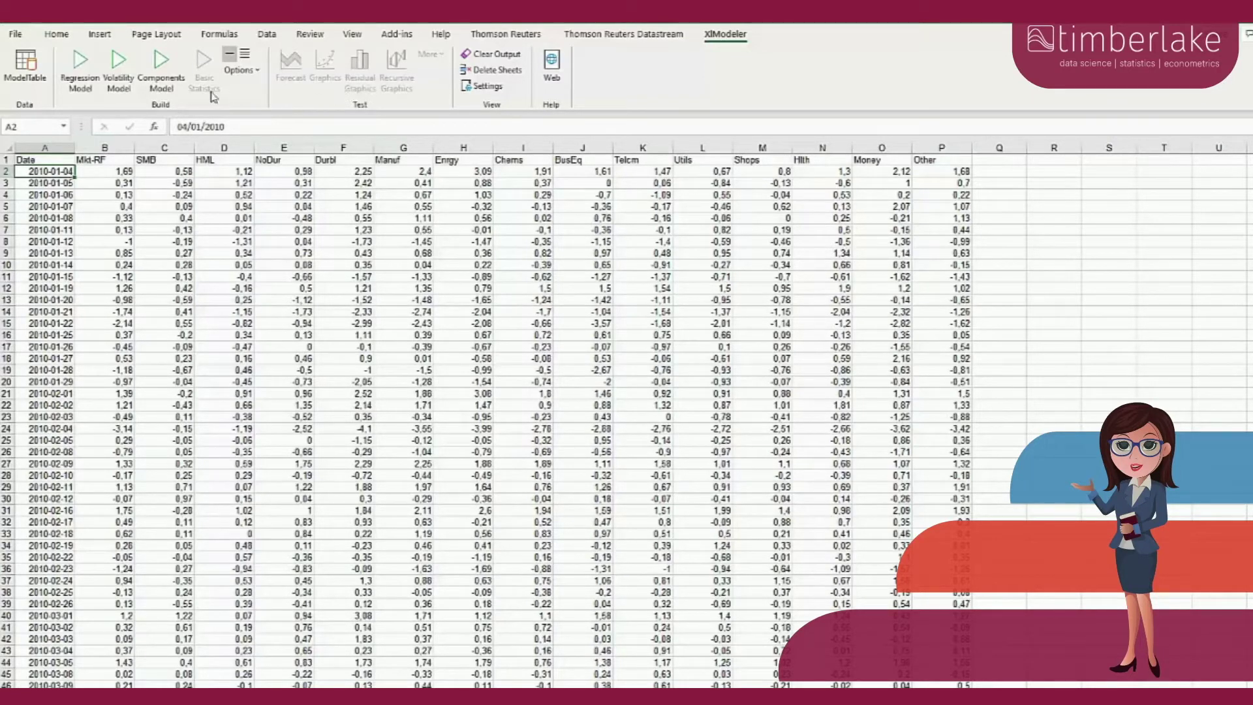
pyautogui.click(37, 159)
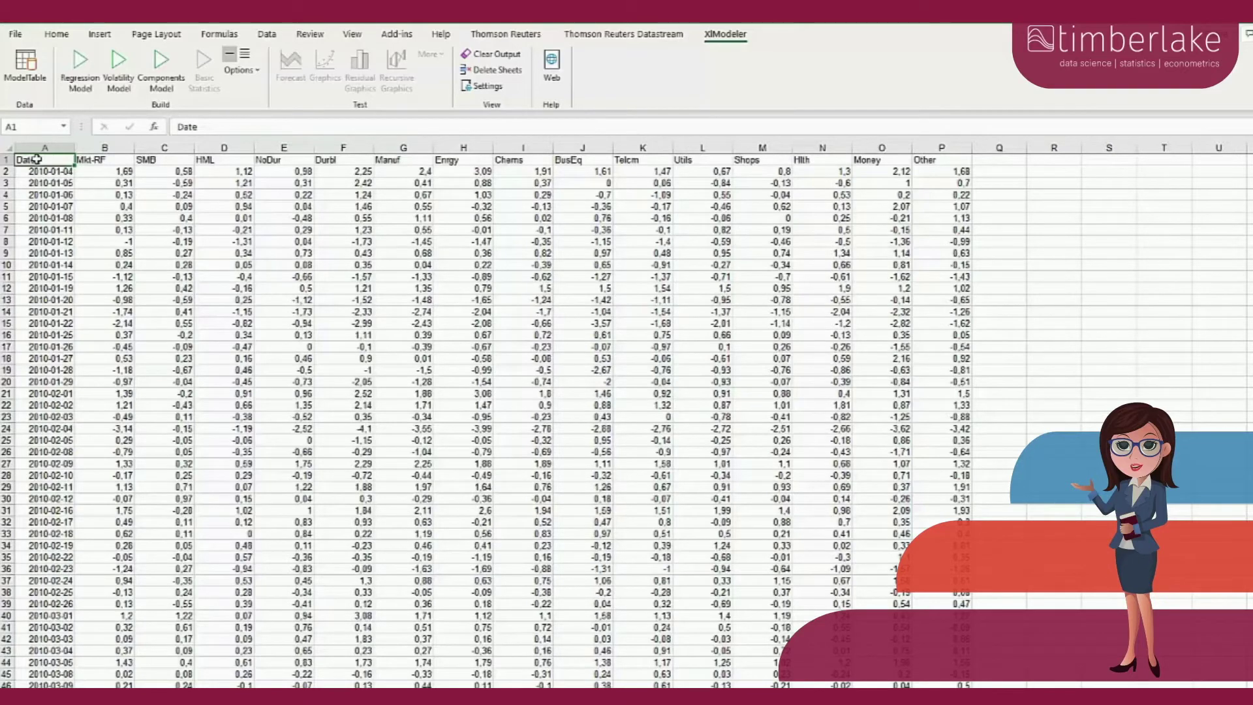
pyautogui.hotkey('ctrl', 'shift', 'End')
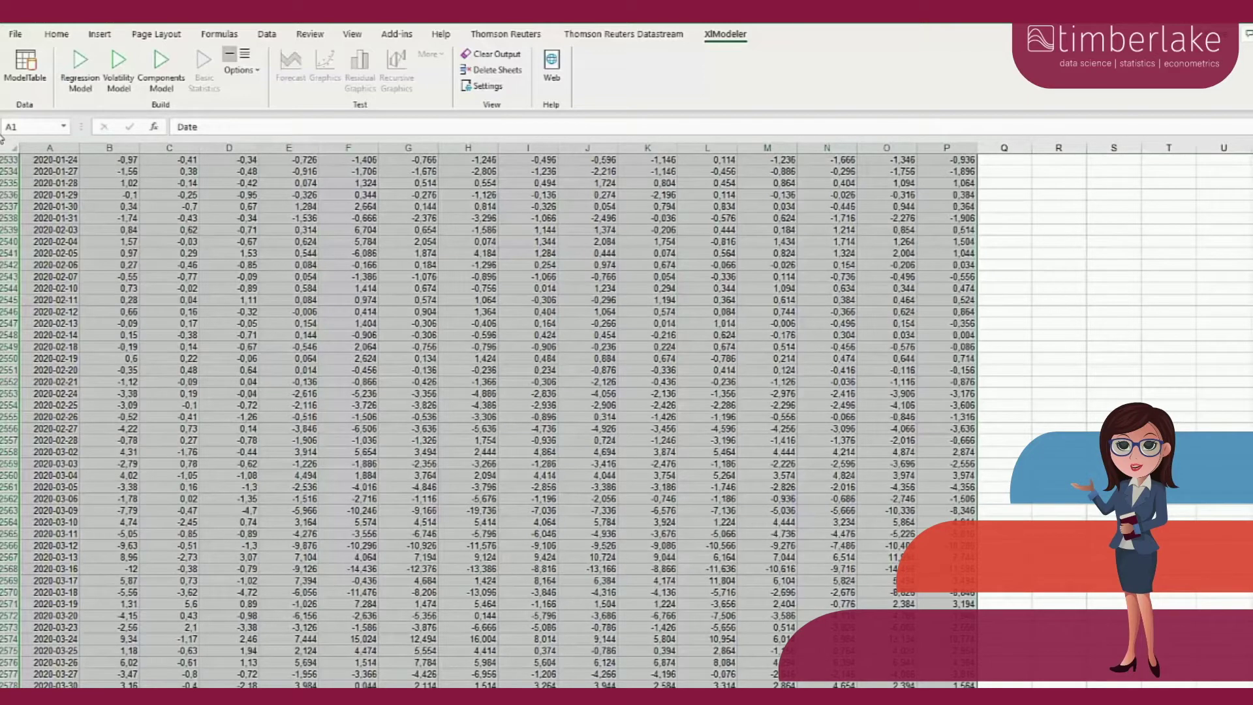
# Add the selected factor and industry return columns to a new XlModeler ModelTable
pyautogui.rightClick(436, 268)
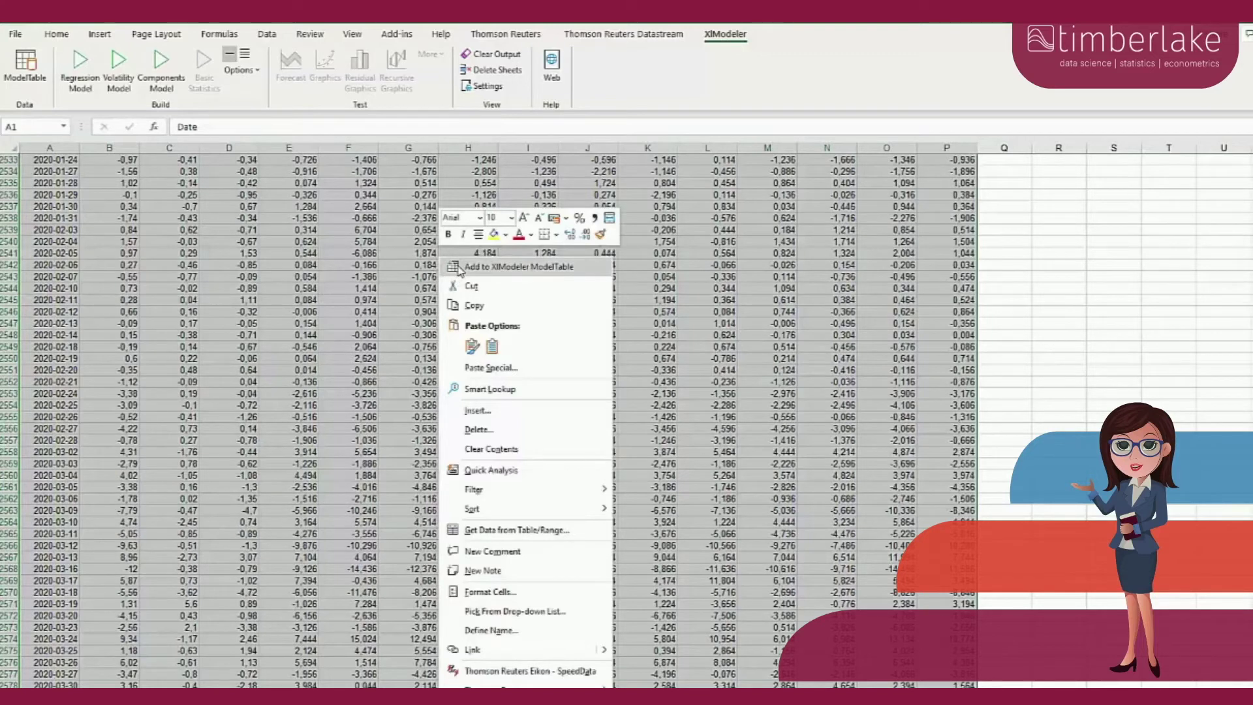
pyautogui.click(459, 268)
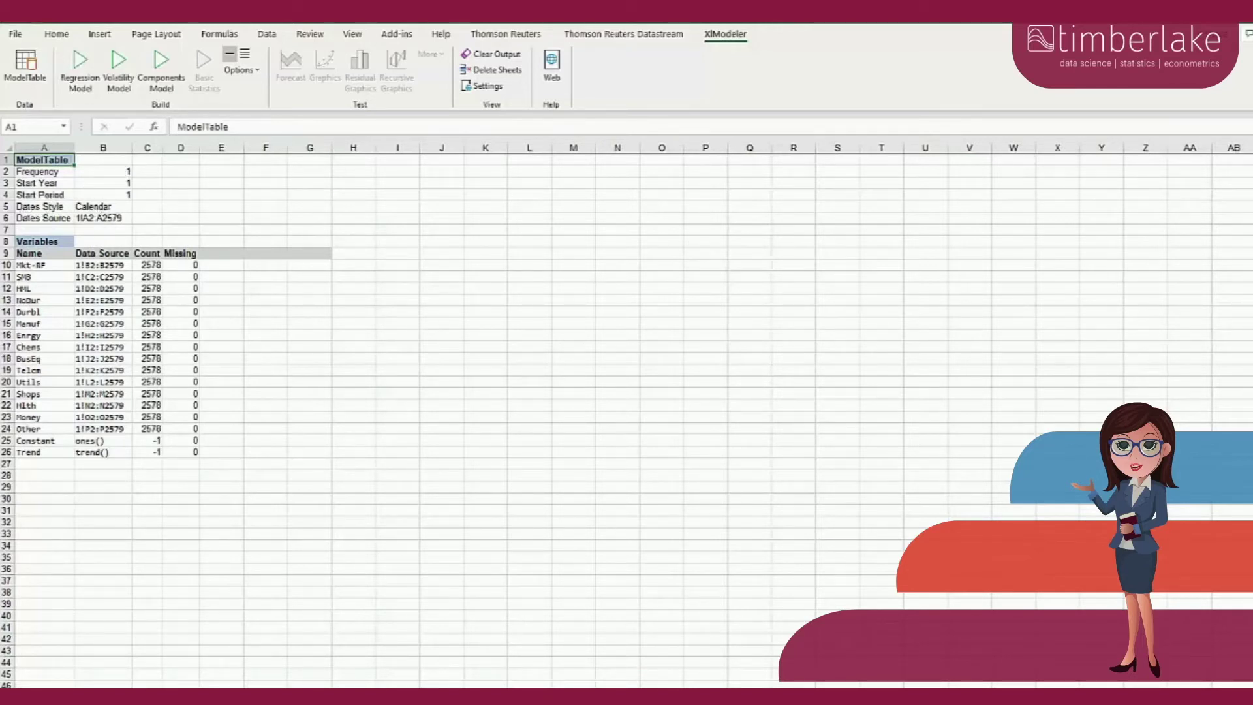
# Switch back to the data sheet and jump to the top of the data
pyautogui.hotkey('ctrl', 'pagedown')
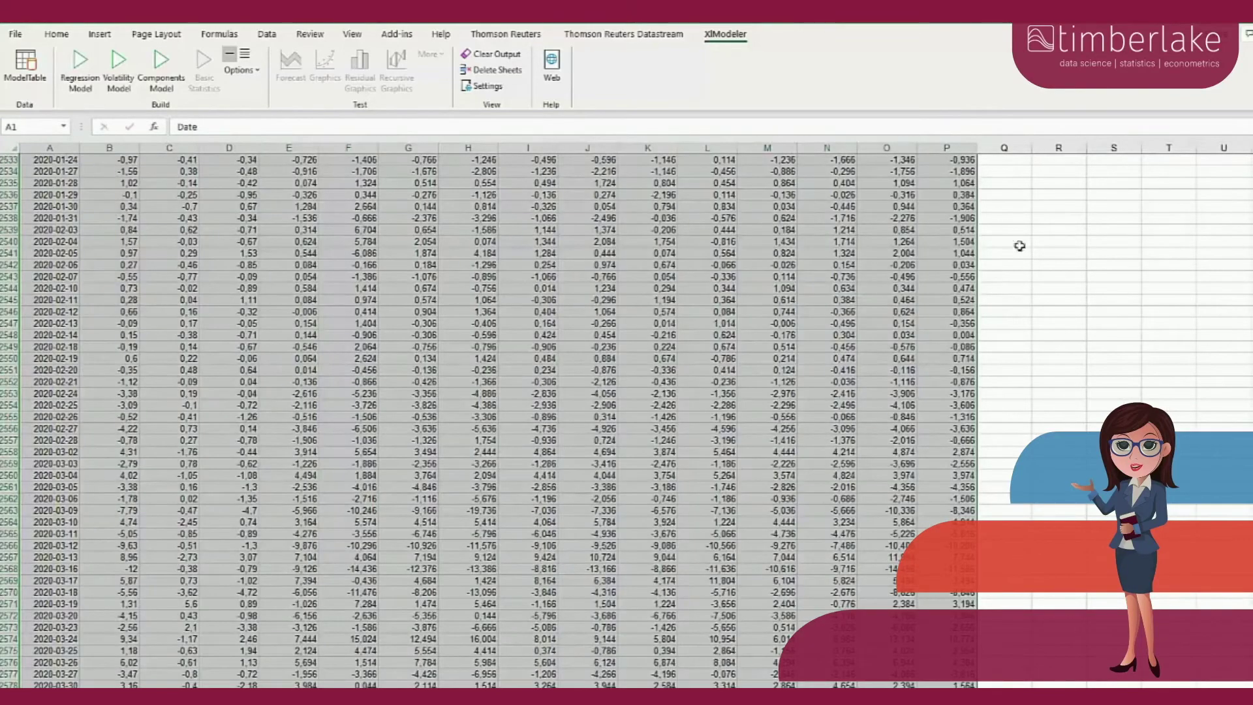
pyautogui.hotkey('ctrl', 'BackSpace')
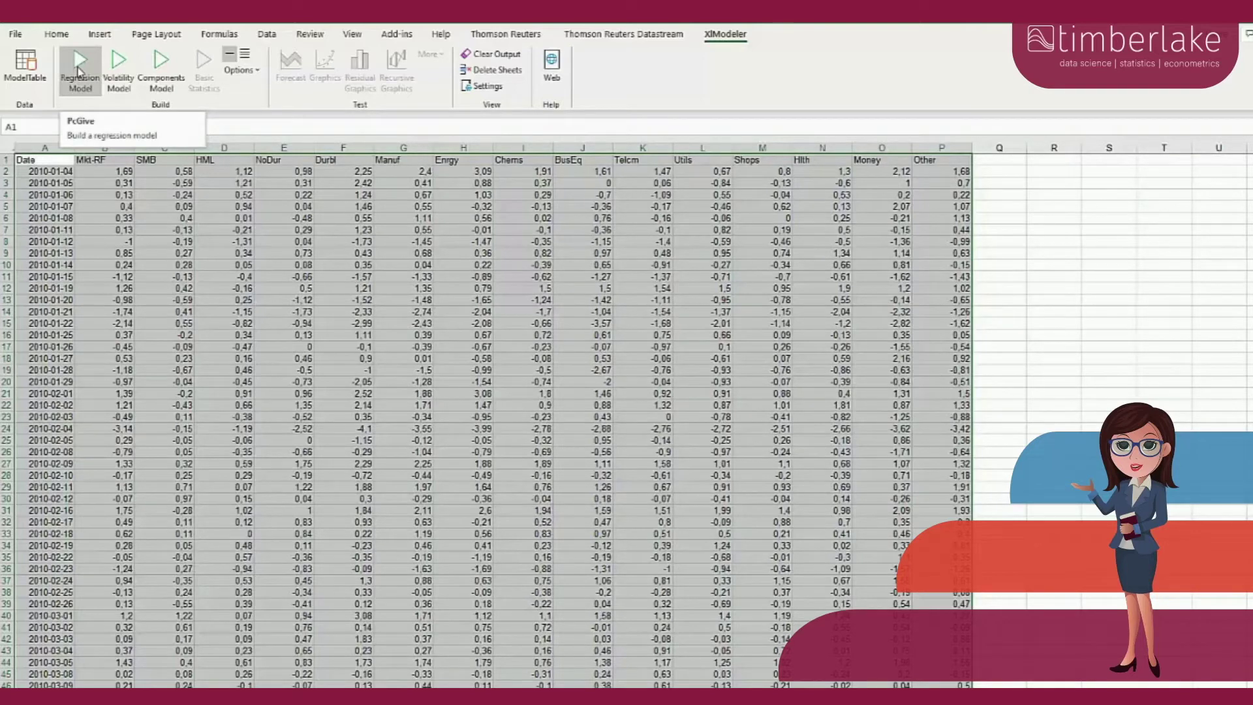
# Start a new regression model with BusEq as dependent, lags set to 0, BusEq_1 removed
pyautogui.click(79, 68)
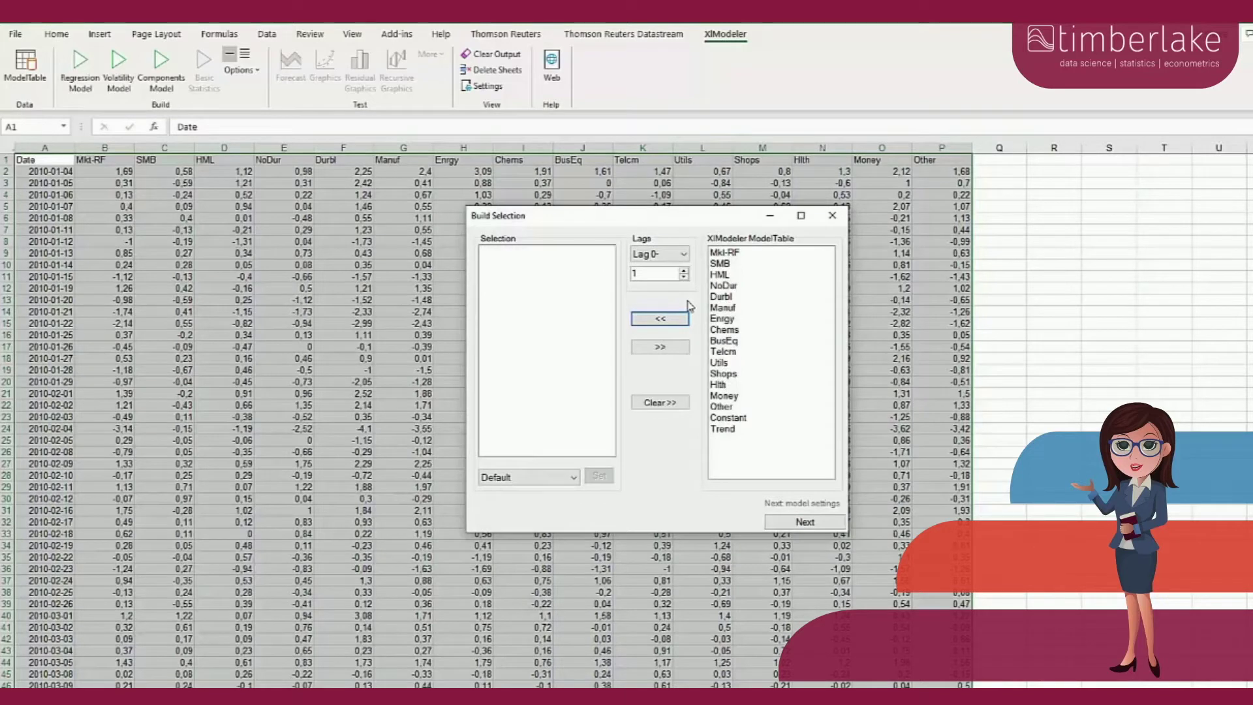
pyautogui.click(718, 341)
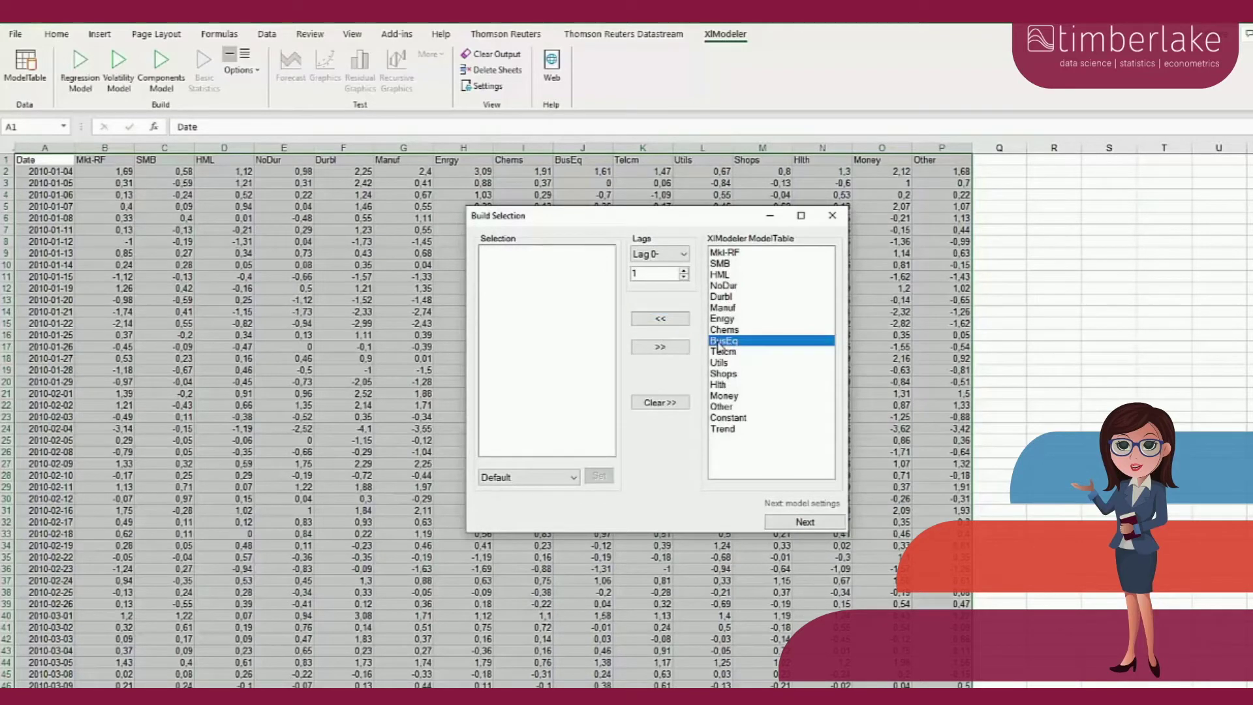
pyautogui.click(660, 319)
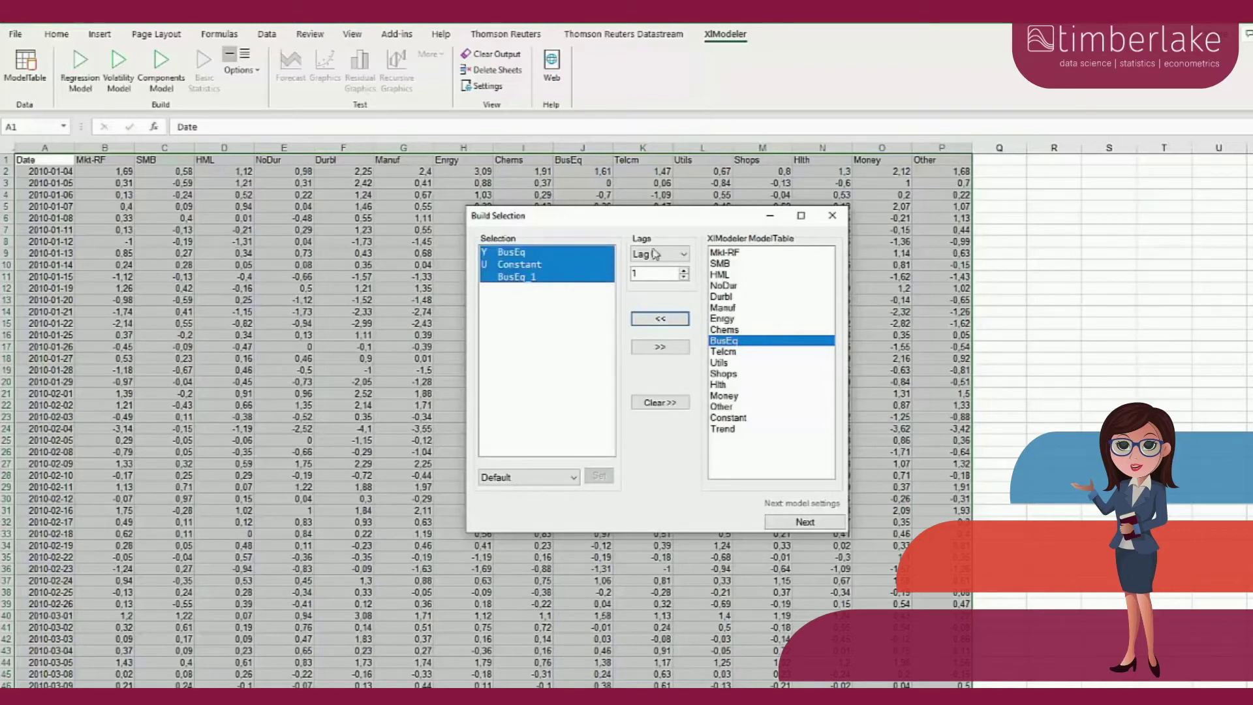
pyautogui.click(685, 279)
pyautogui.click(519, 279)
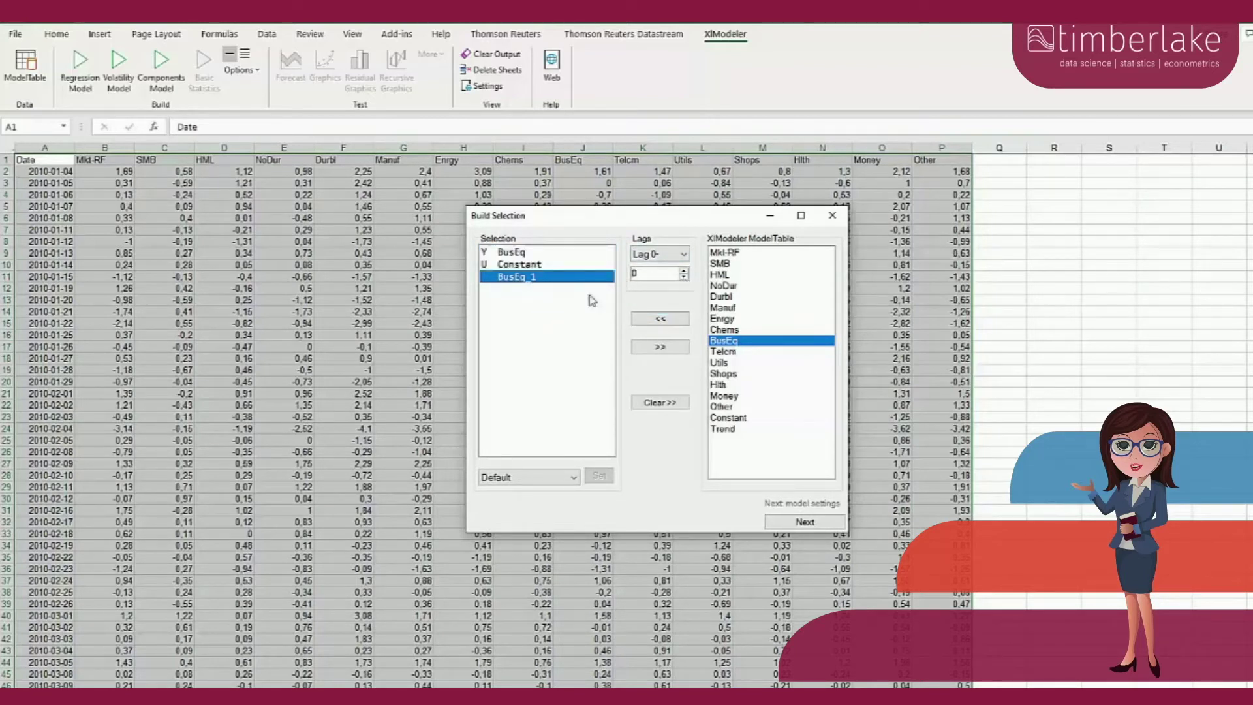
pyautogui.click(660, 347)
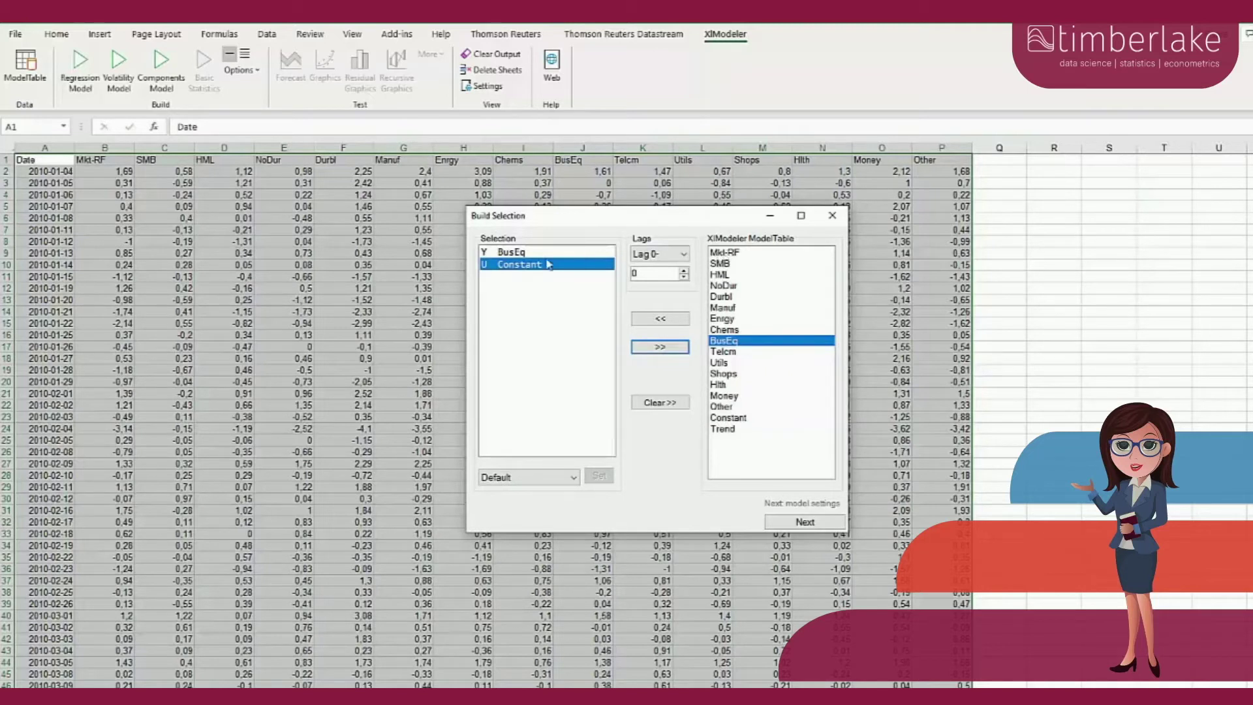
# Add Mkt-RF, SMB and HML as regressors
pyautogui.click(726, 252)
pyautogui.keyDown('shift'); pyautogui.click(724, 277); pyautogui.keyUp('shift')
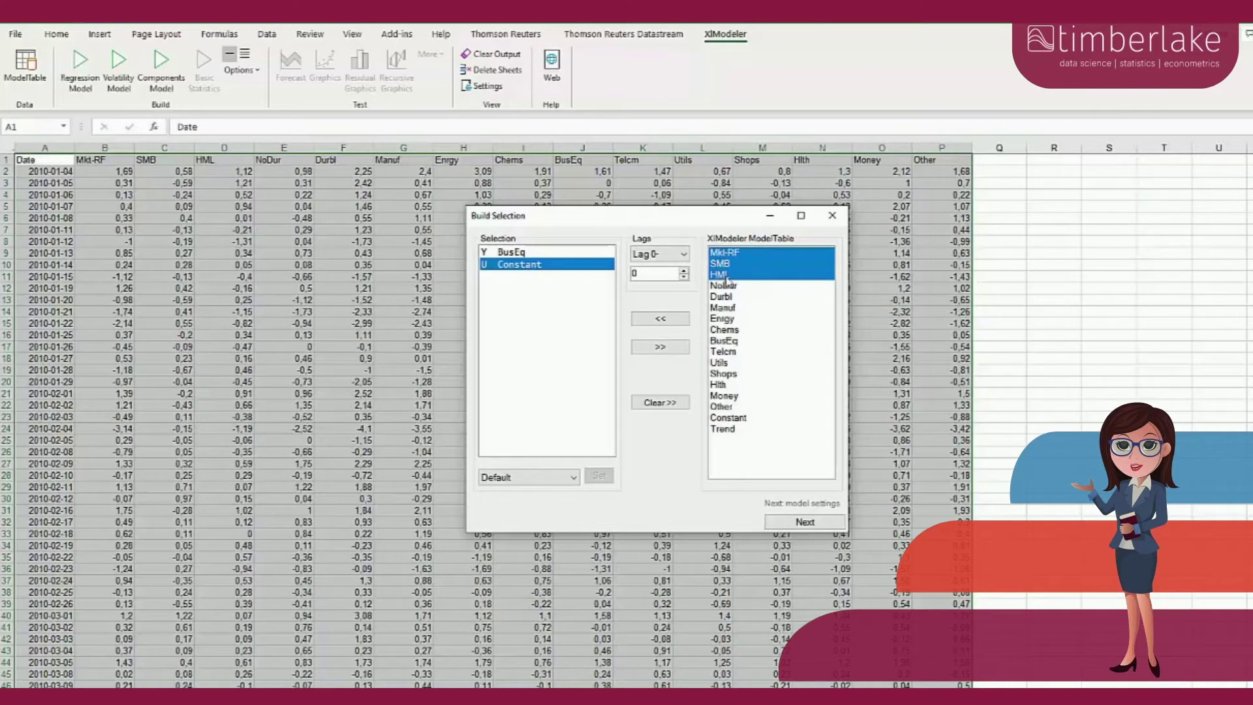
pyautogui.click(660, 320)
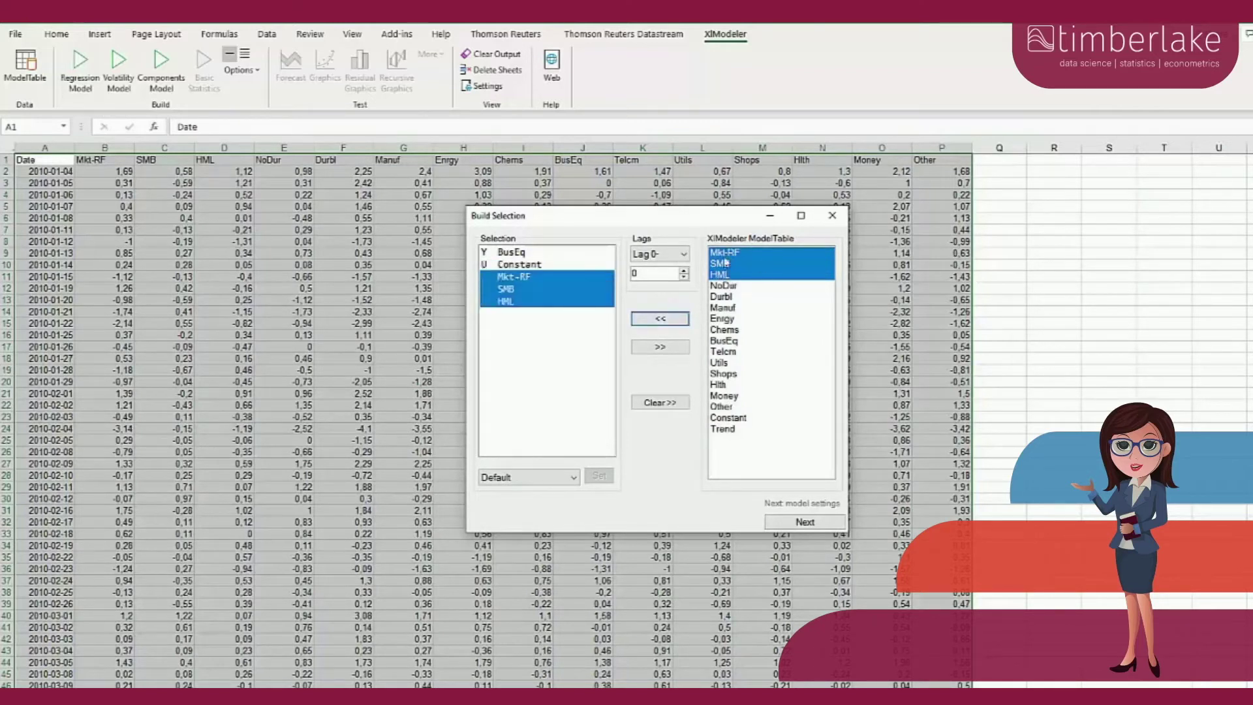
# Estimate the BusEq model by OLS with Robust (HACSE) standard errors
pyautogui.click(800, 523)
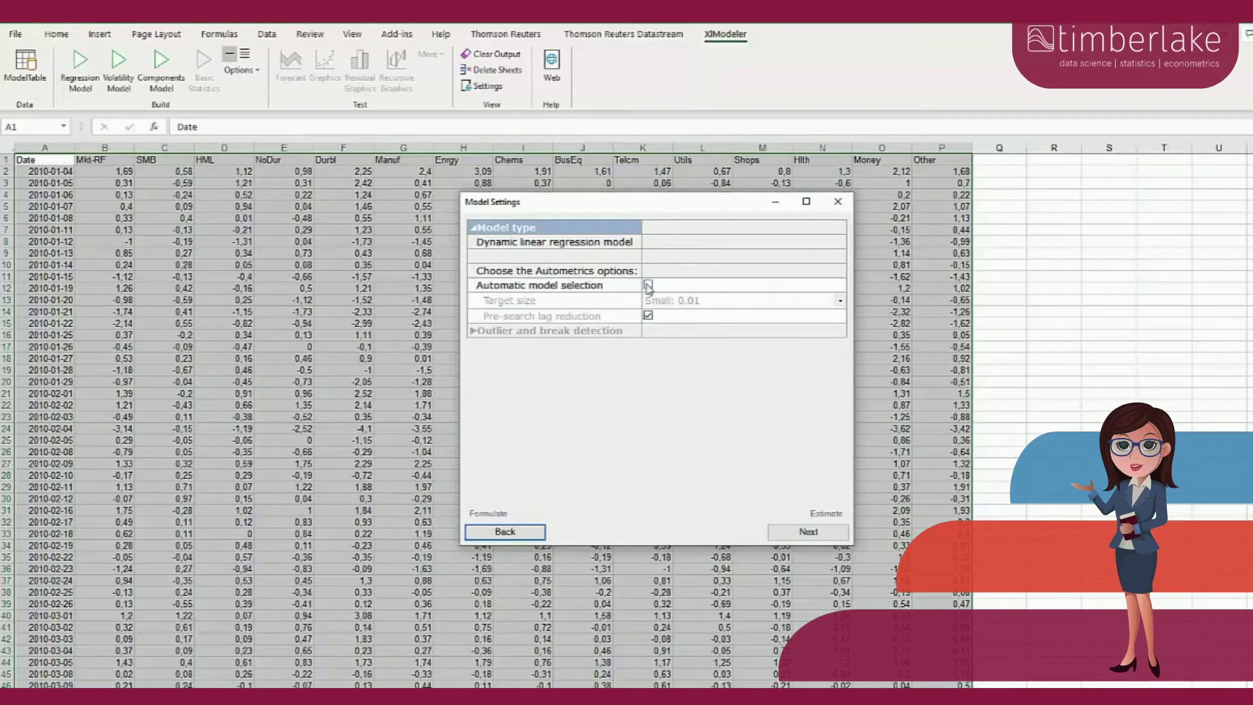
pyautogui.click(811, 533)
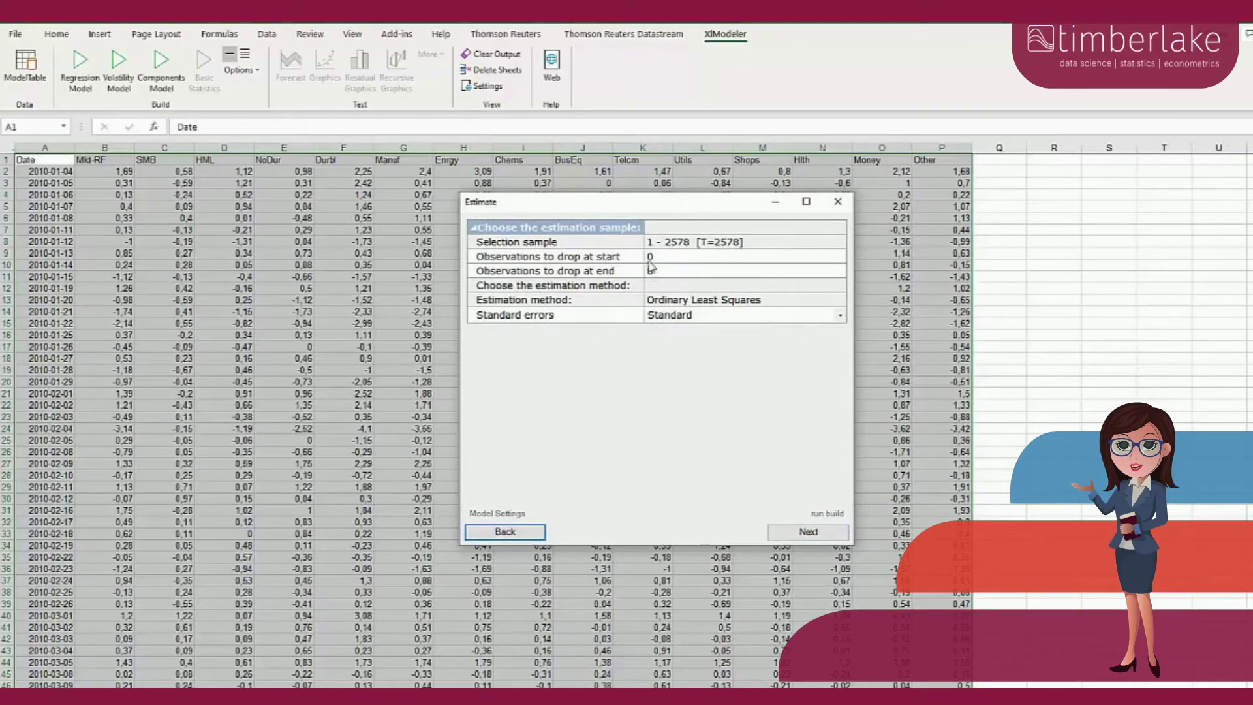
pyautogui.click(841, 320)
pyautogui.click(841, 319)
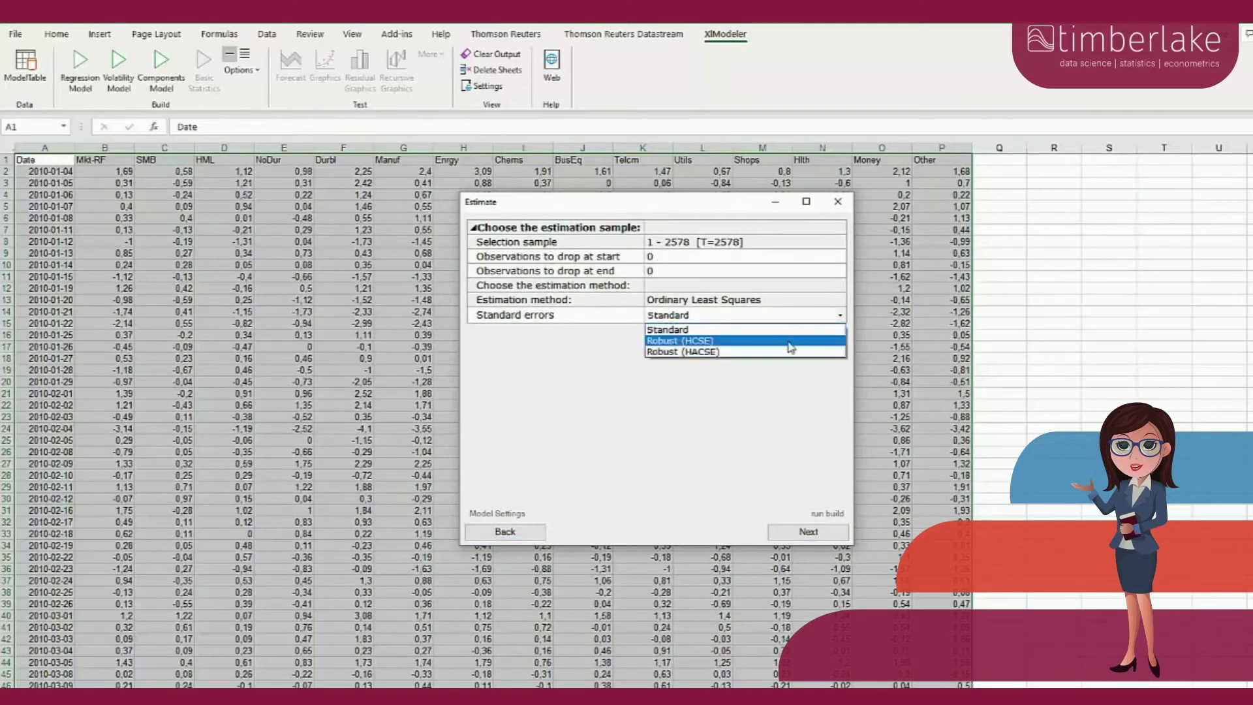
pyautogui.click(778, 352)
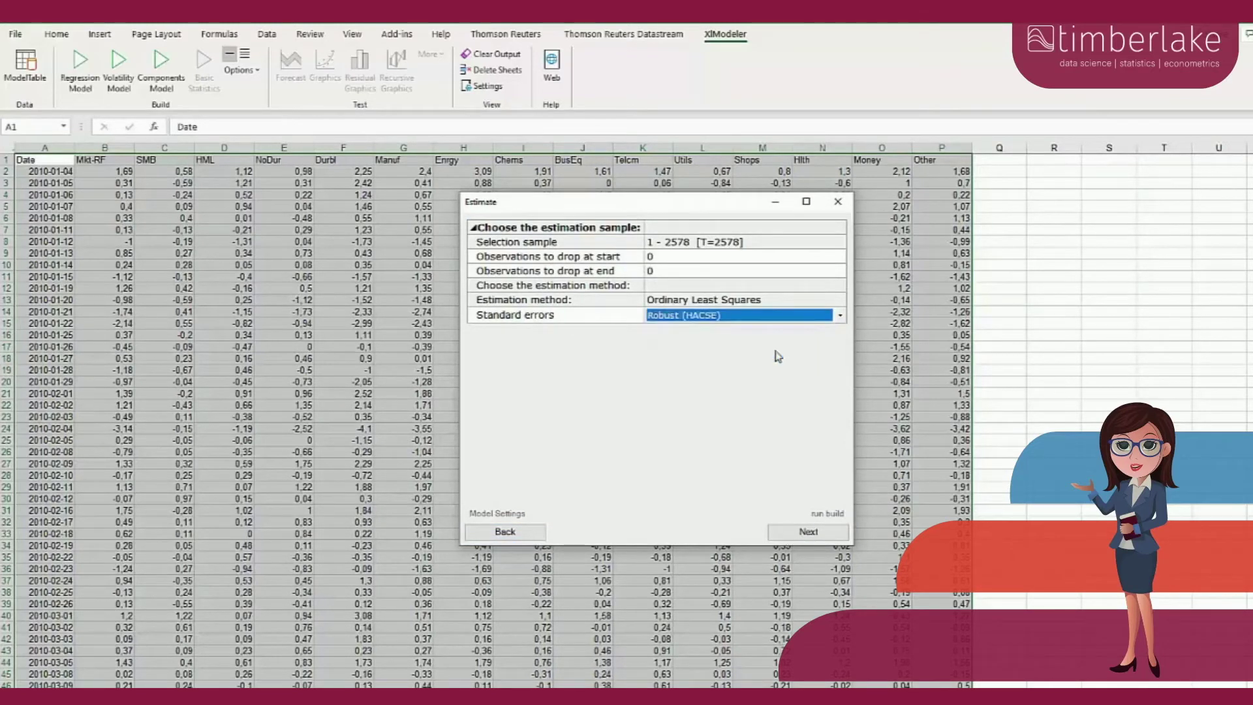
pyautogui.click(797, 532)
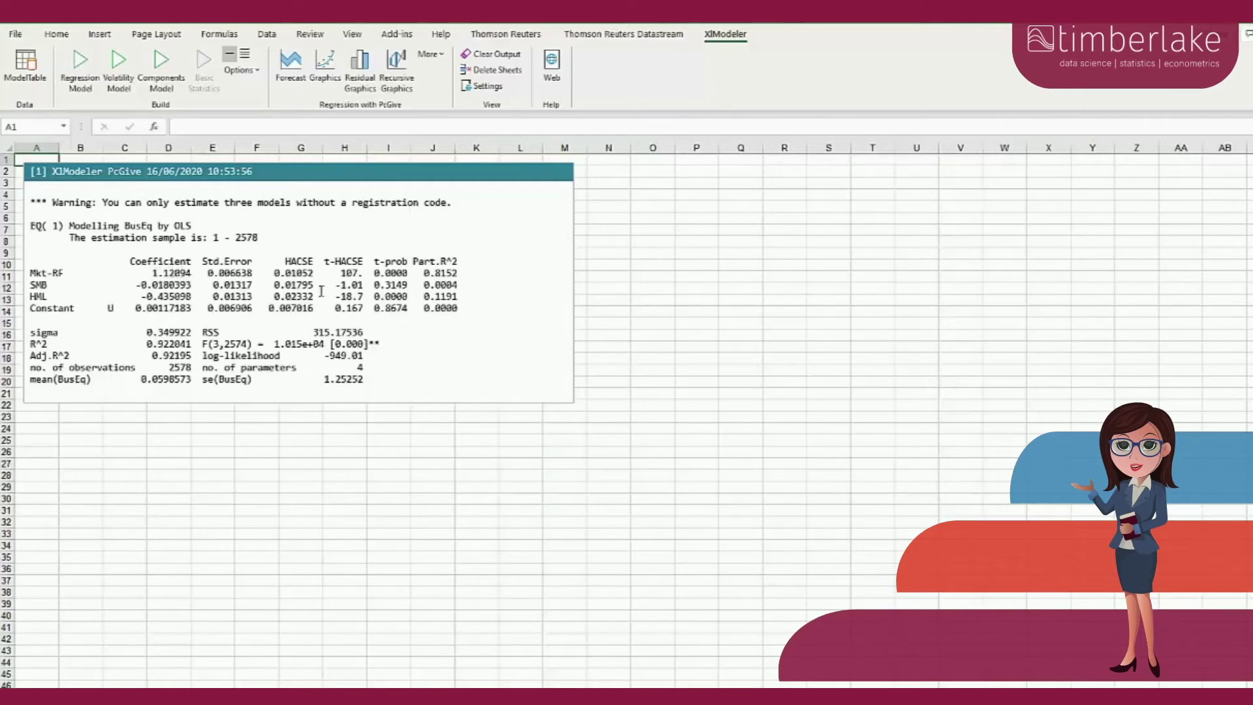
# Highlight the SMB t-probability of 0.3149 in the output, then clear the highlight
pyautogui.moveTo(409, 285); pyautogui.dragTo(374, 284)
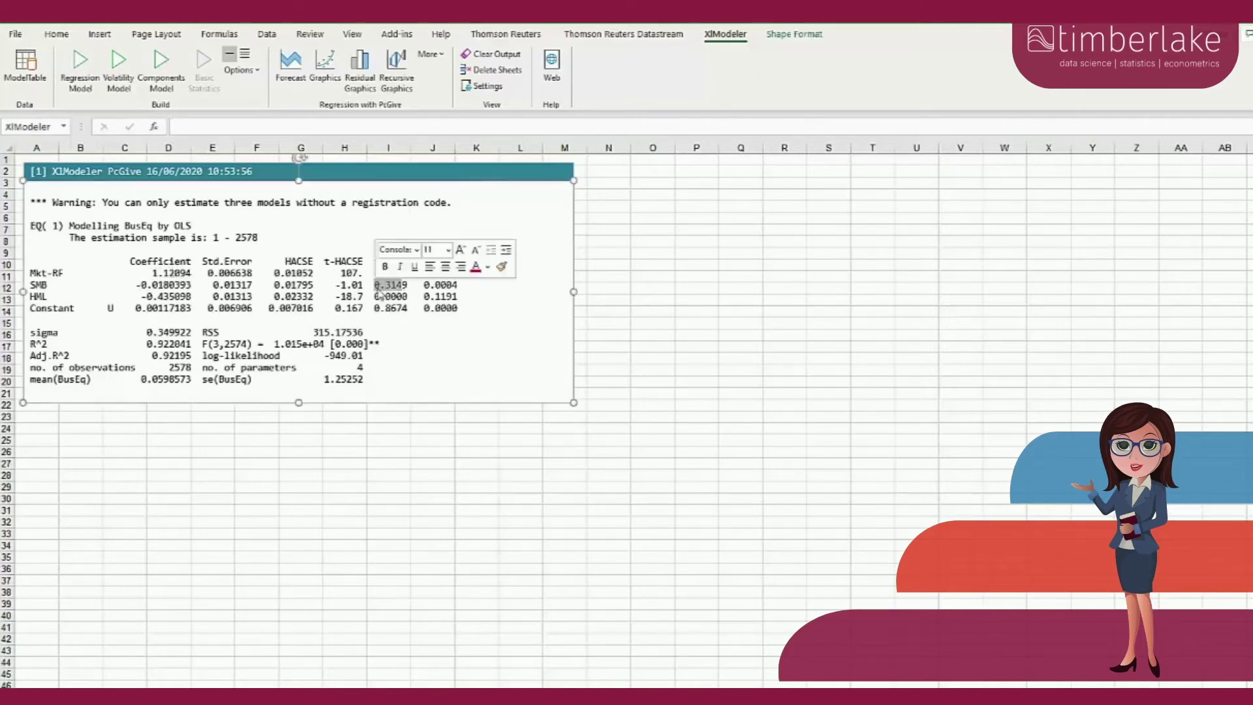
pyautogui.click(420, 286)
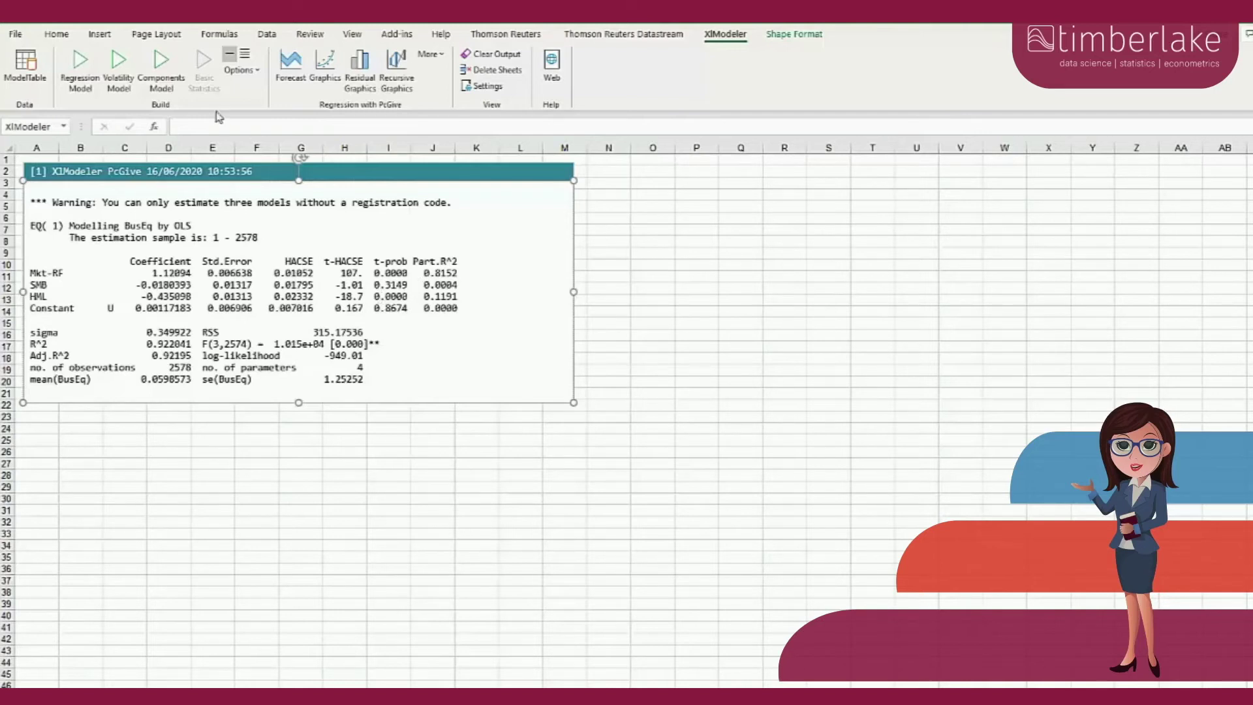
# Draw the actual versus fitted BusEq graph and the scaled residuals panel
pyautogui.click(325, 70)
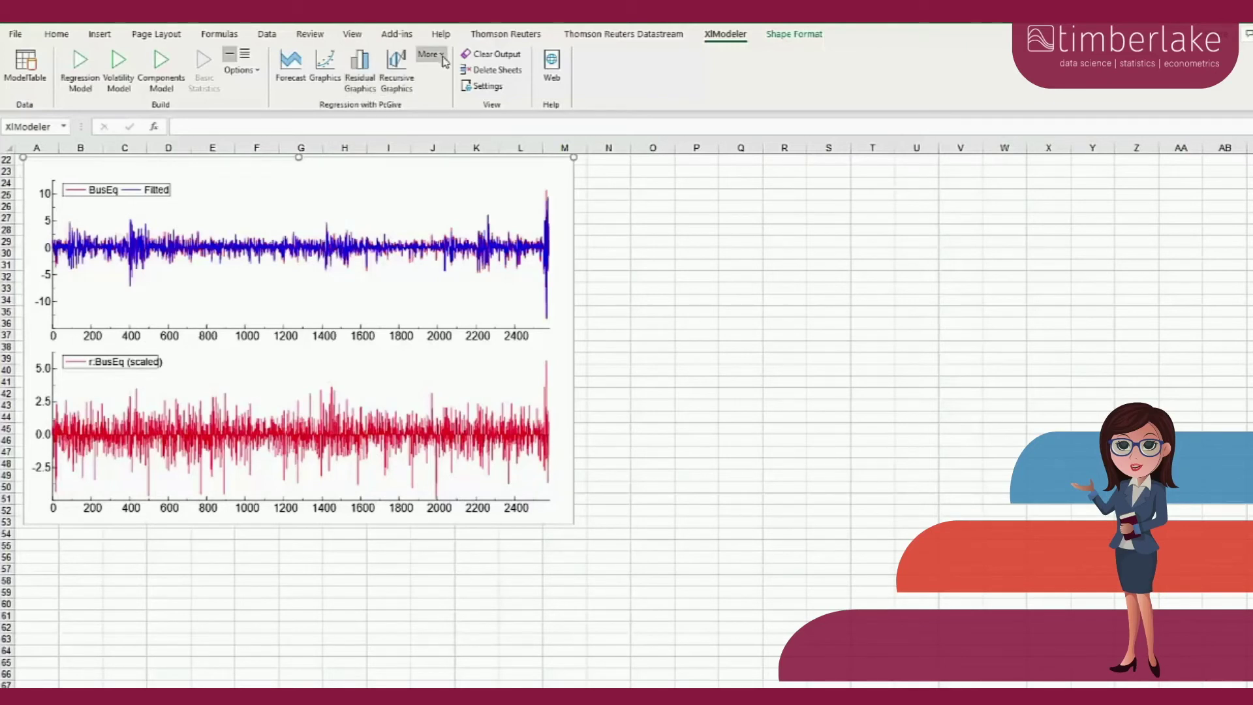
pyautogui.click(442, 58)
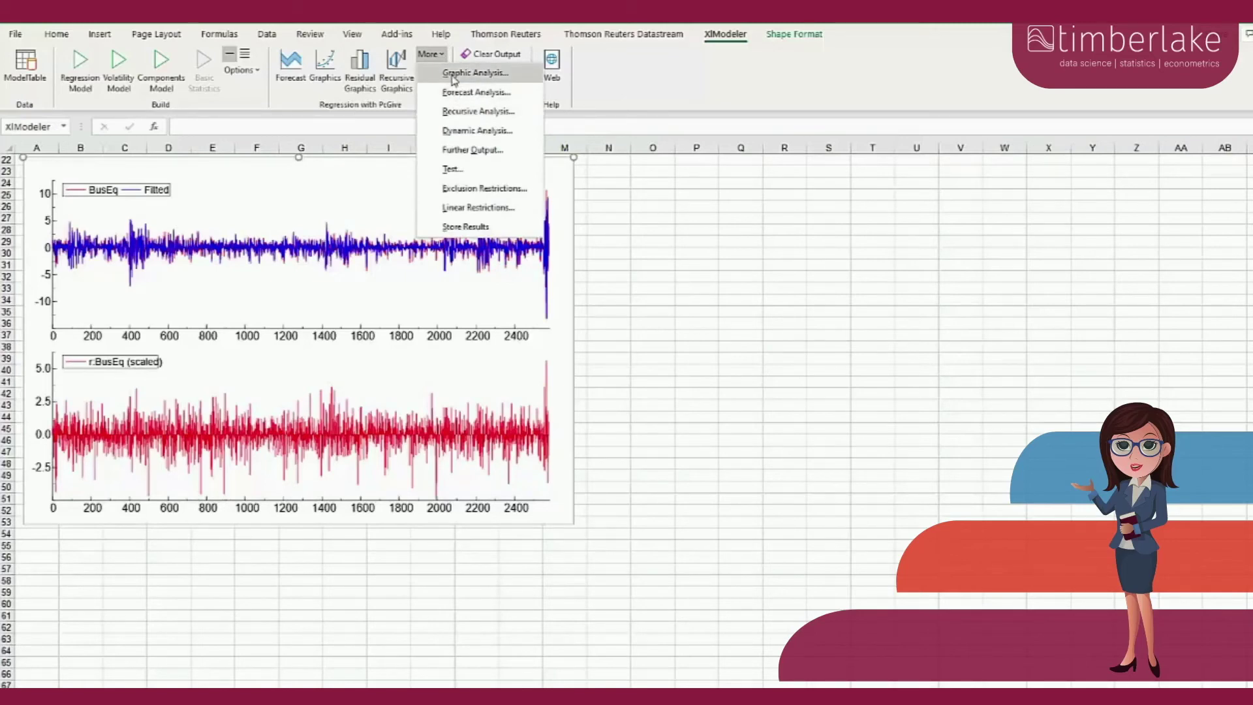
# Draw only the residual autocorrelation (ACF) correlogram, dropping actual/fitted and scaled residual graphs
pyautogui.click(454, 73)
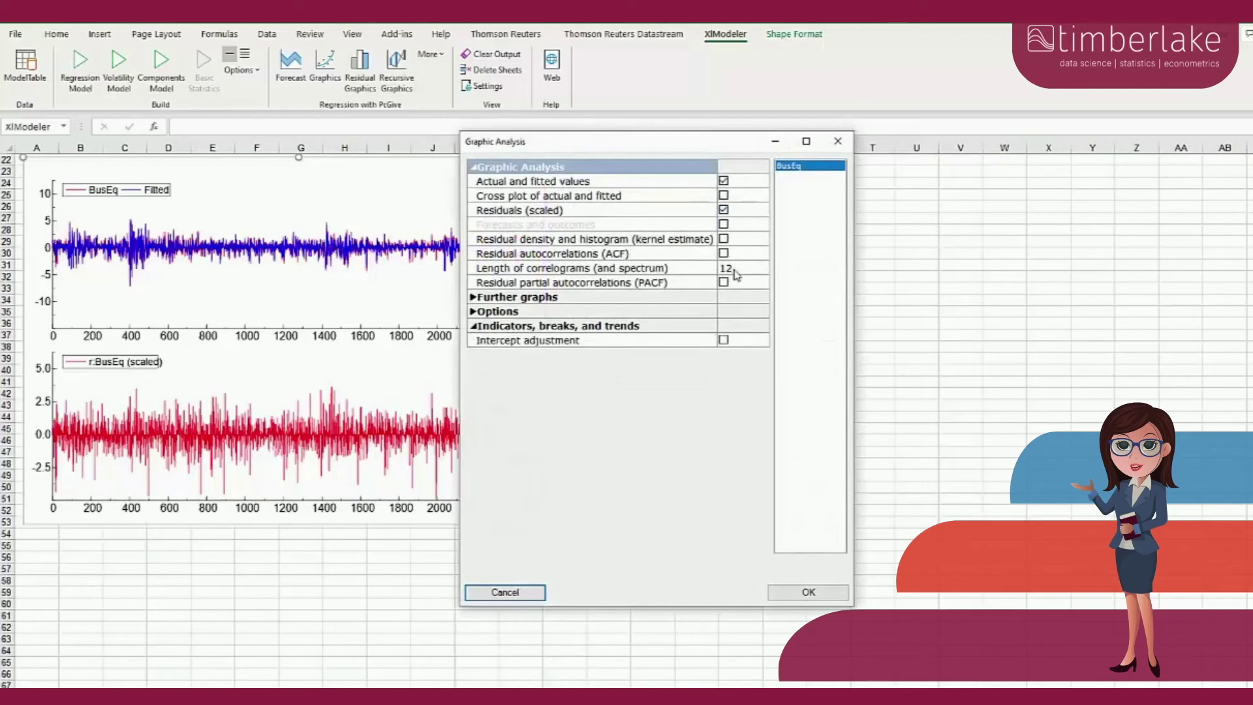
pyautogui.click(724, 181)
pyautogui.click(724, 210)
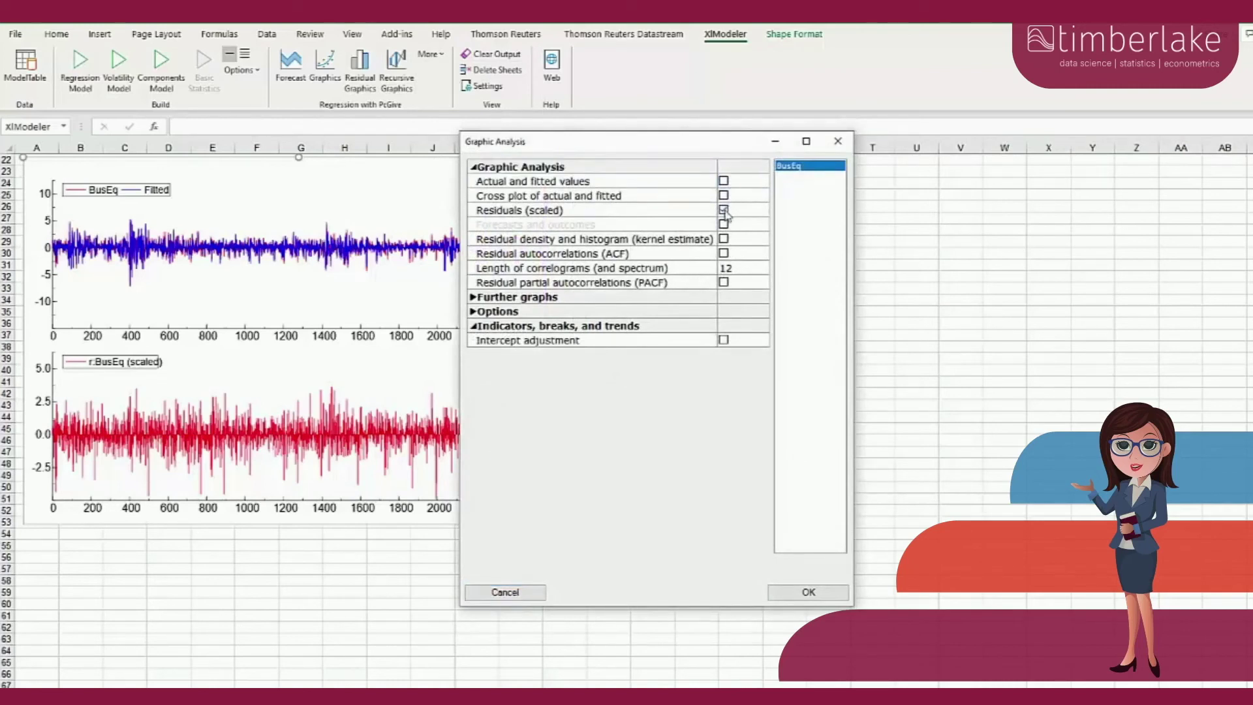
pyautogui.click(723, 253)
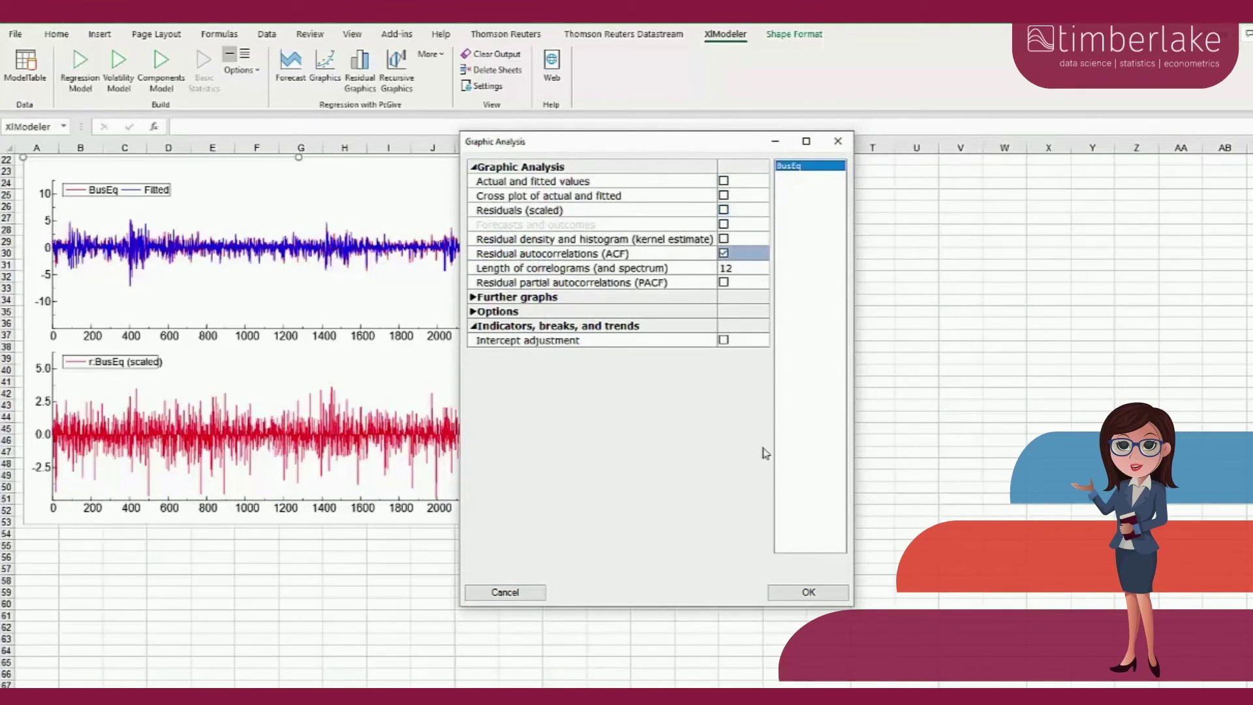
pyautogui.click(804, 593)
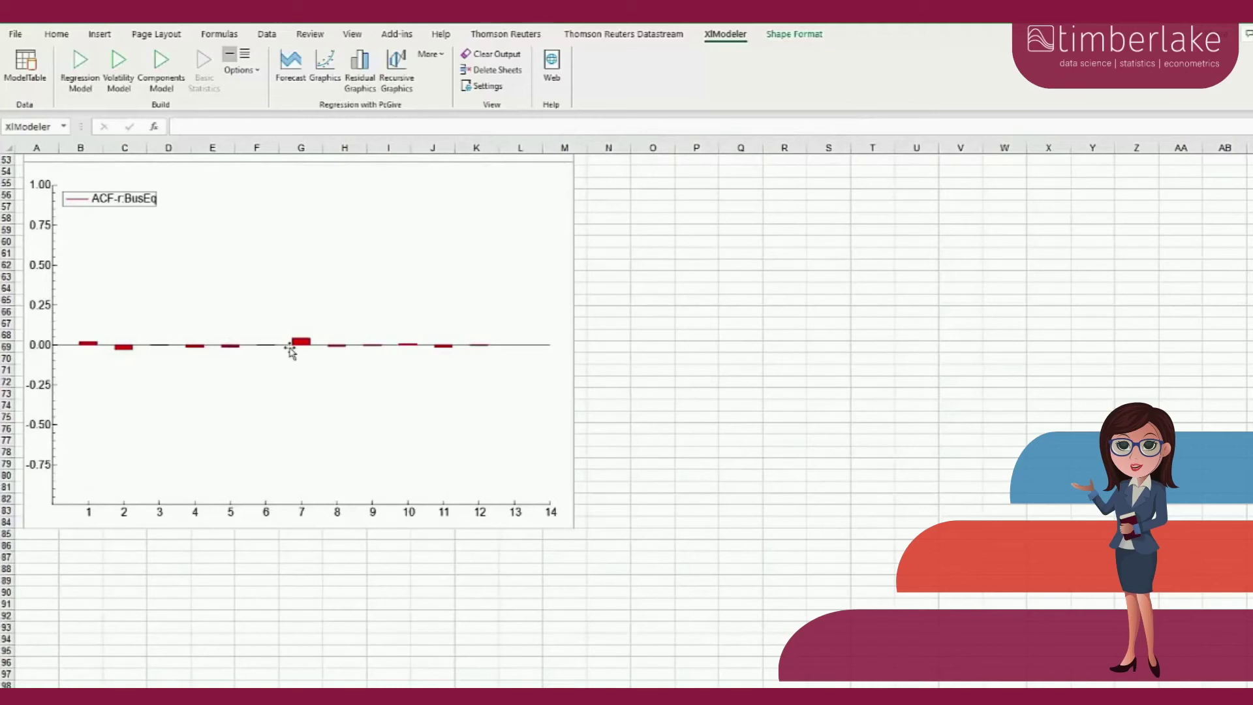
# Output the correlation matrix of regressors and highlight the Mkt-RF–SMB correlation 0.24719
pyautogui.click(444, 56)
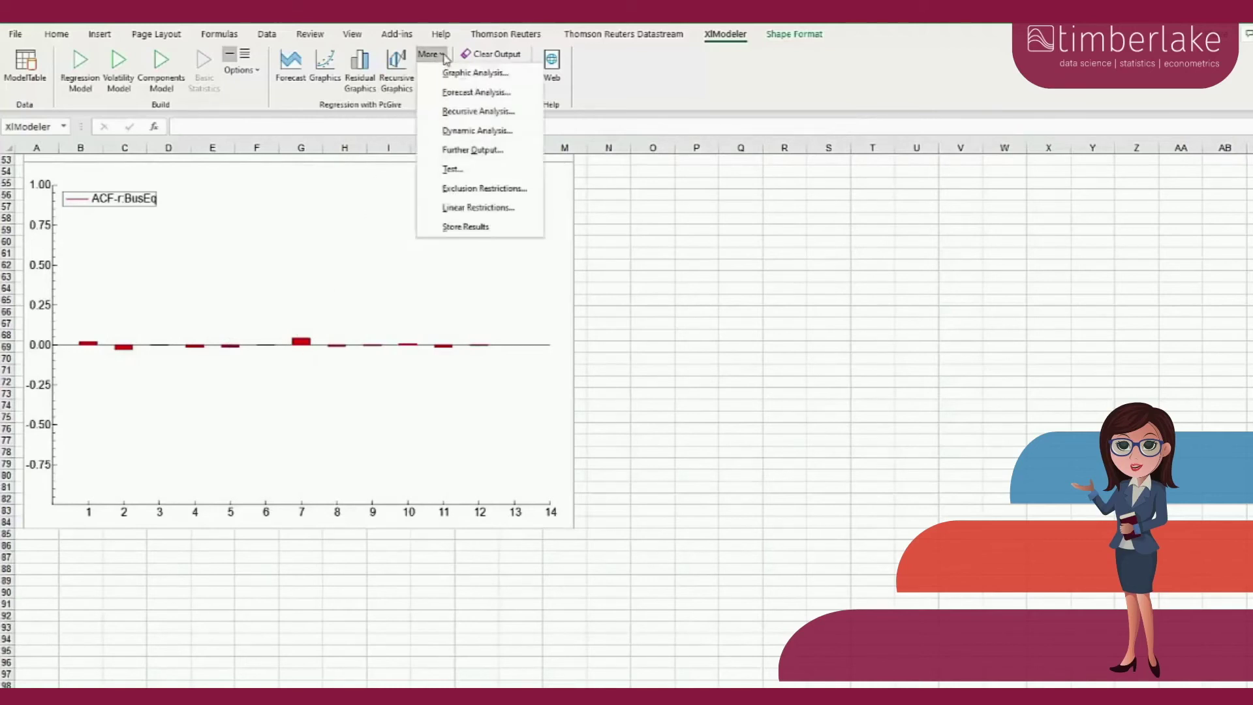
pyautogui.click(470, 151)
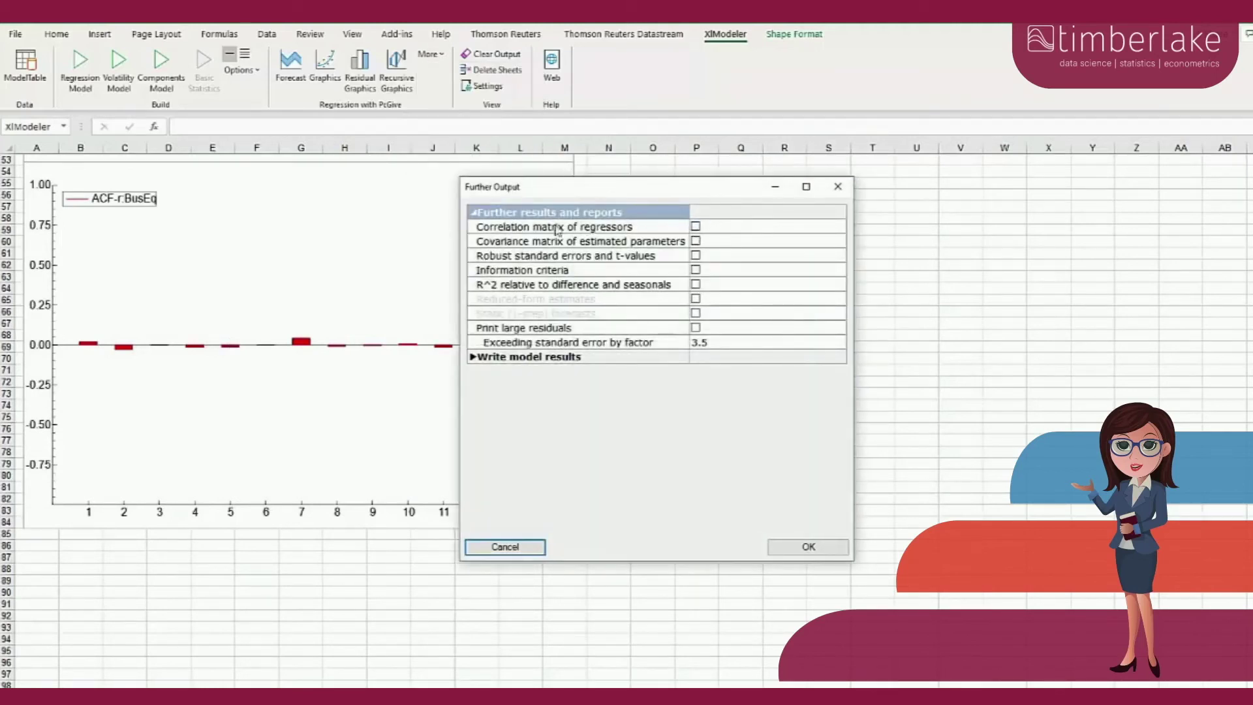
pyautogui.click(695, 228)
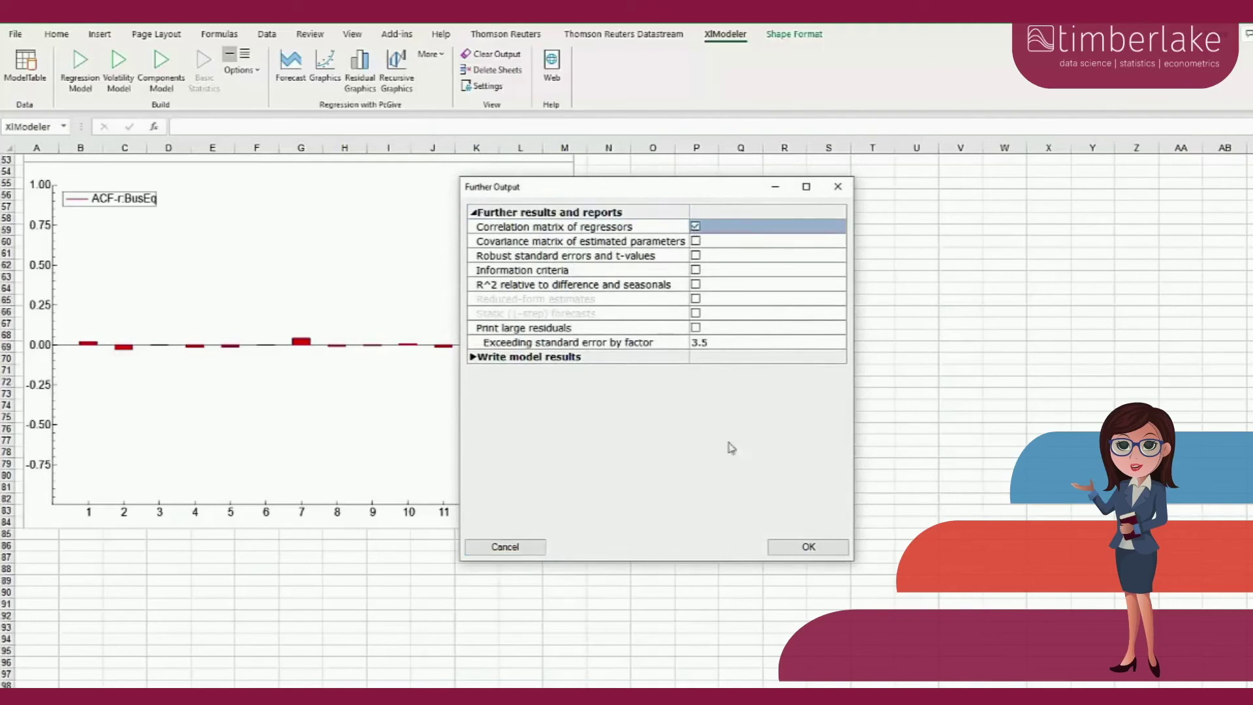
pyautogui.click(809, 547)
pyautogui.scroll(-1, 404, 594)
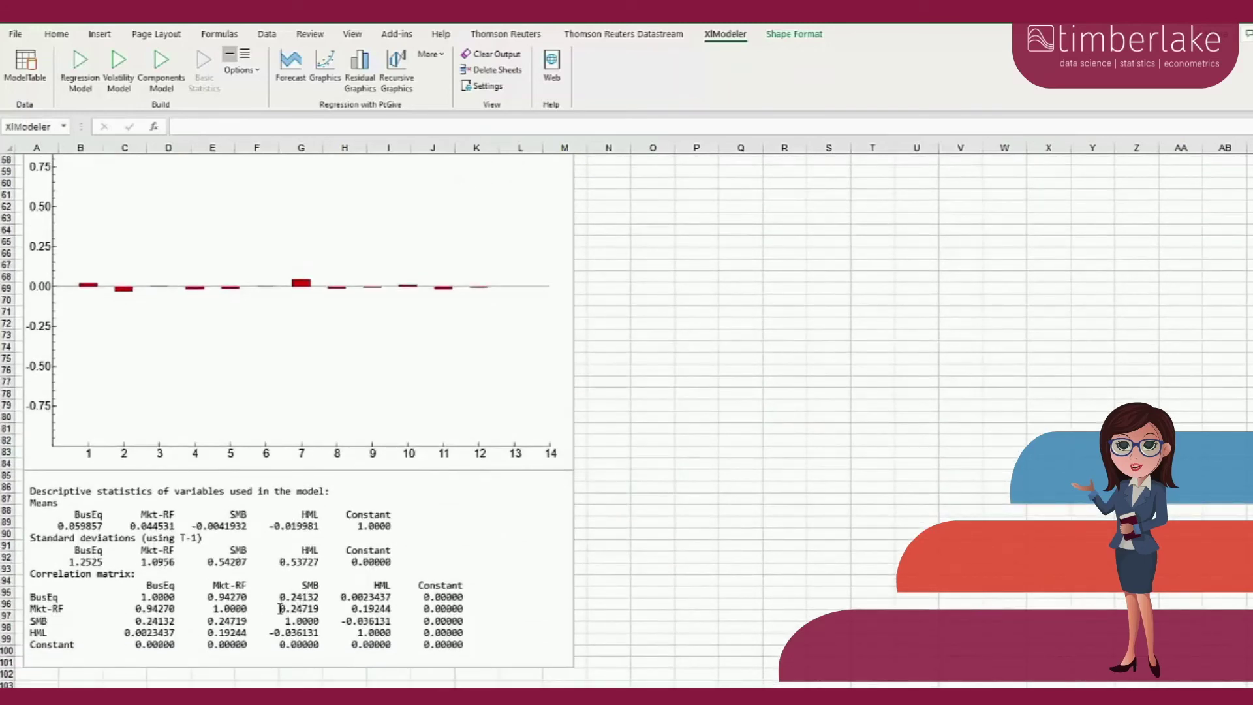
pyautogui.moveTo(279, 608); pyautogui.dragTo(319, 611)
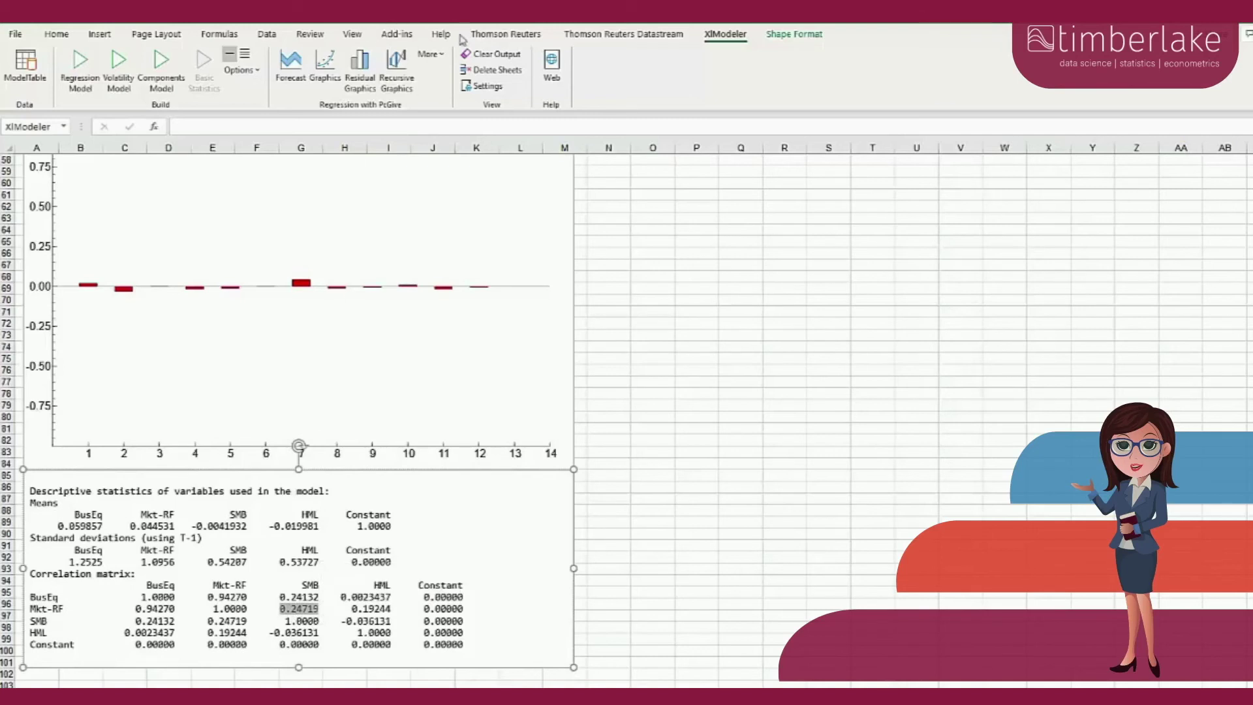
# Run the residual autocorrelation, Portmanteau and DW tests, highlighting Portmanteau 10.185 and p-value 0.5997
pyautogui.click(431, 54)
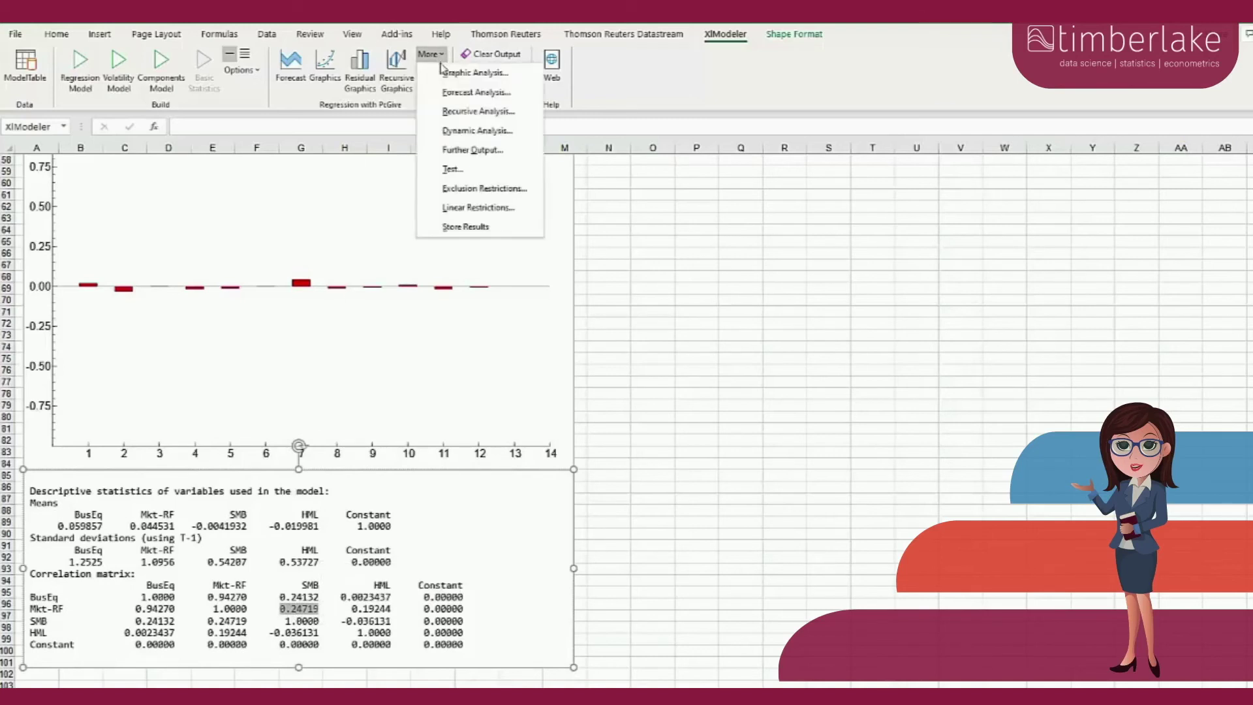
pyautogui.click(451, 170)
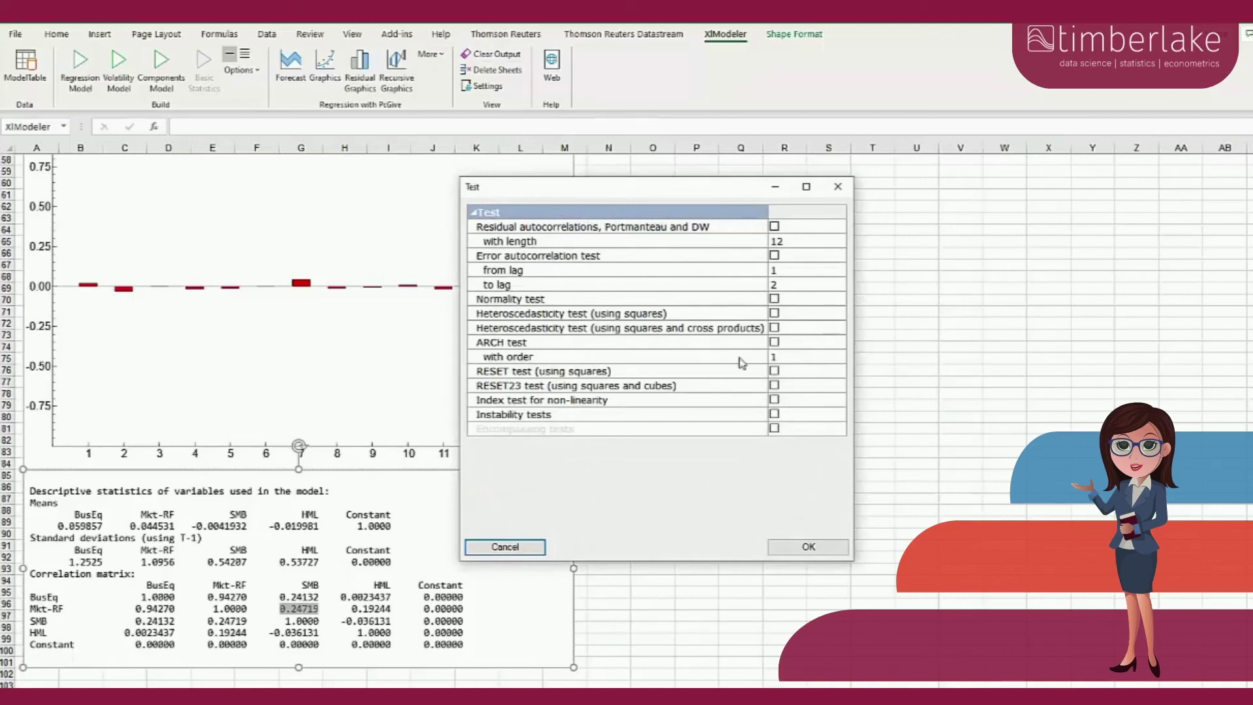
pyautogui.click(774, 227)
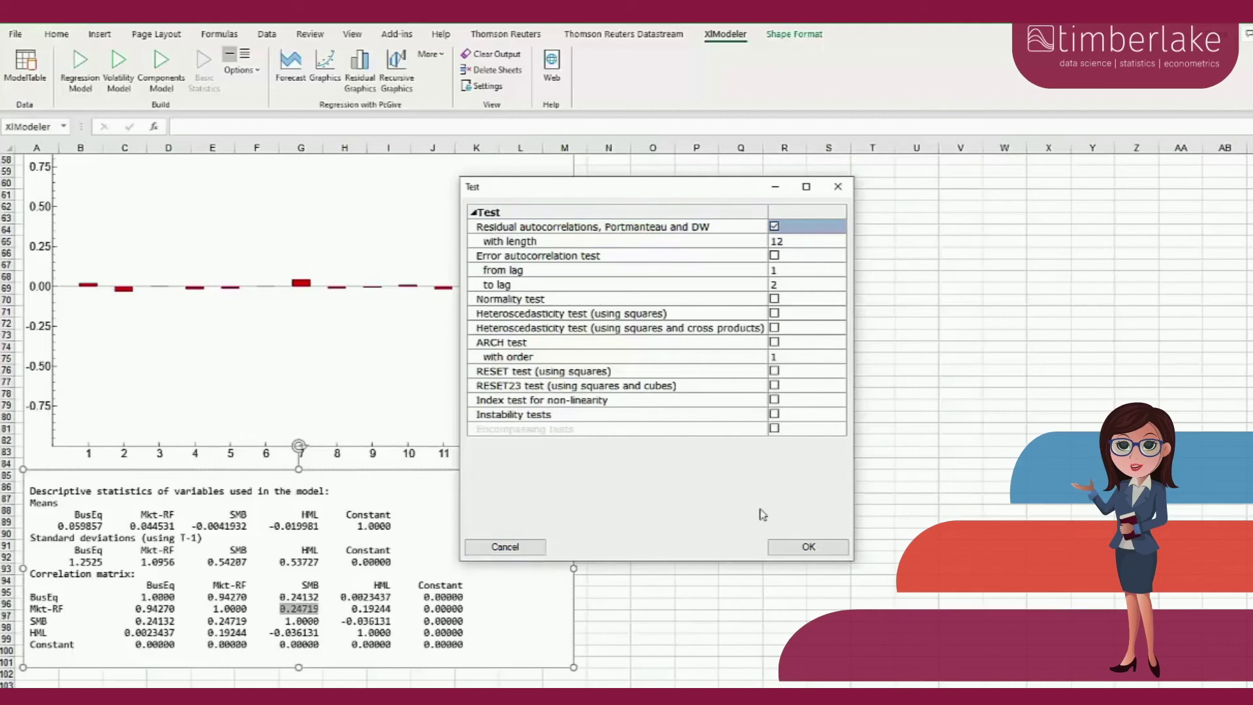
pyautogui.click(808, 546)
pyautogui.scroll(-4, 188, 634)
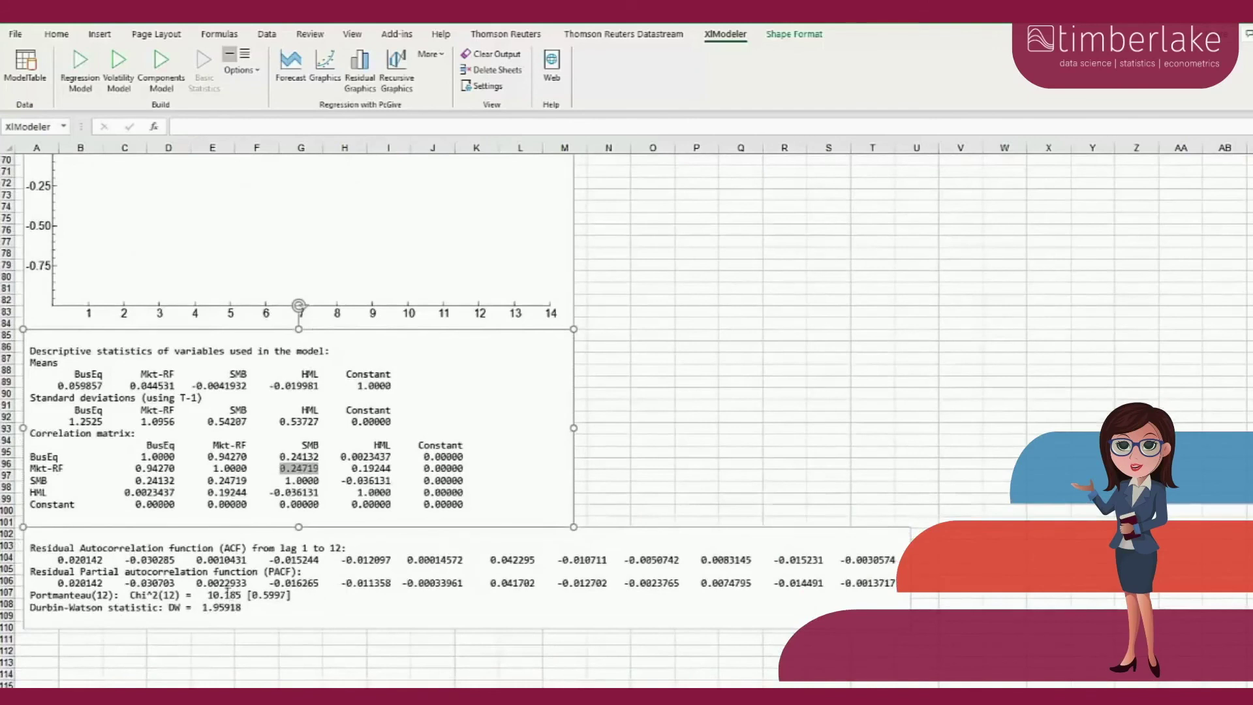
pyautogui.moveTo(186, 594); pyautogui.dragTo(242, 597)
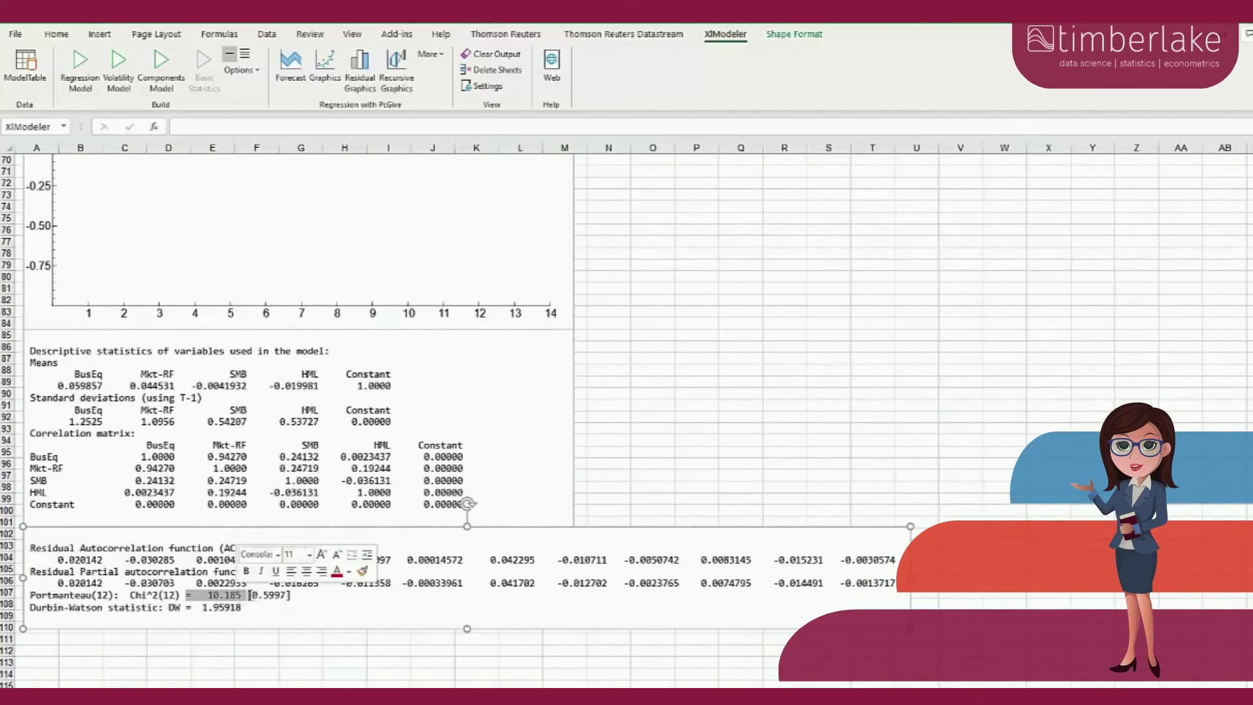
pyautogui.moveTo(249, 594); pyautogui.dragTo(289, 595)
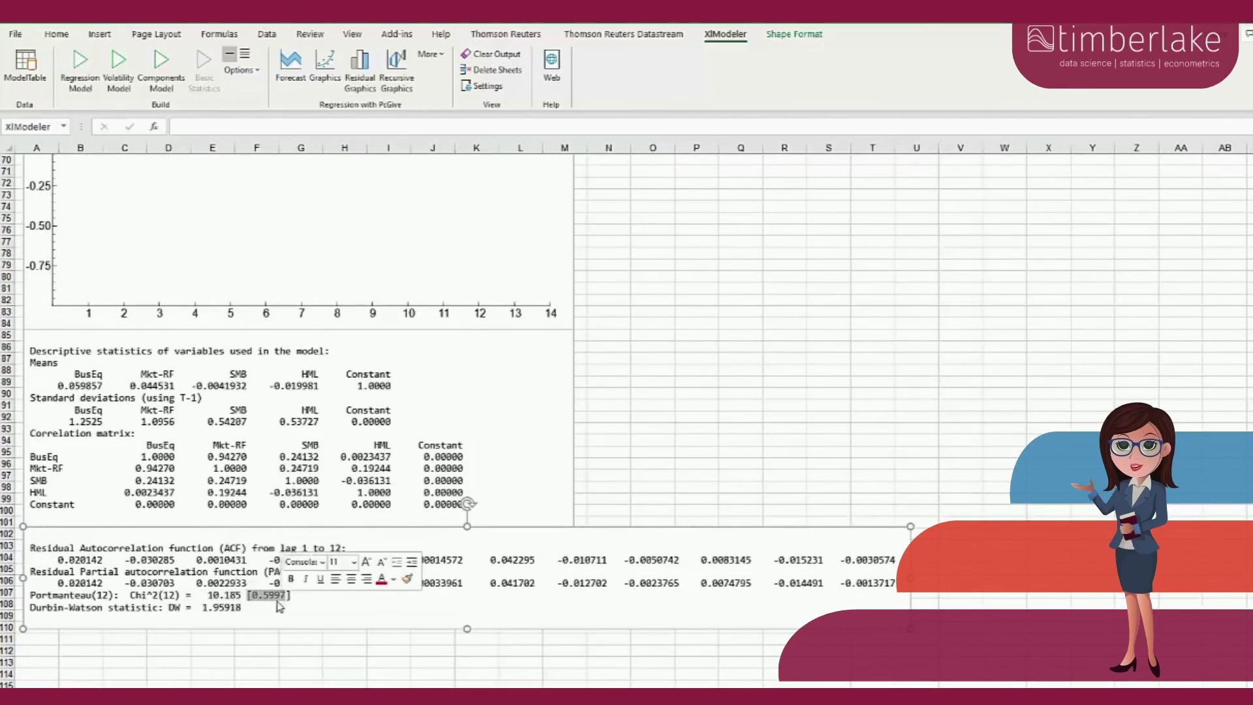
# Store the XlModeler results on a new sheet and check its Residuals and Fitted columns
pyautogui.click(431, 54)
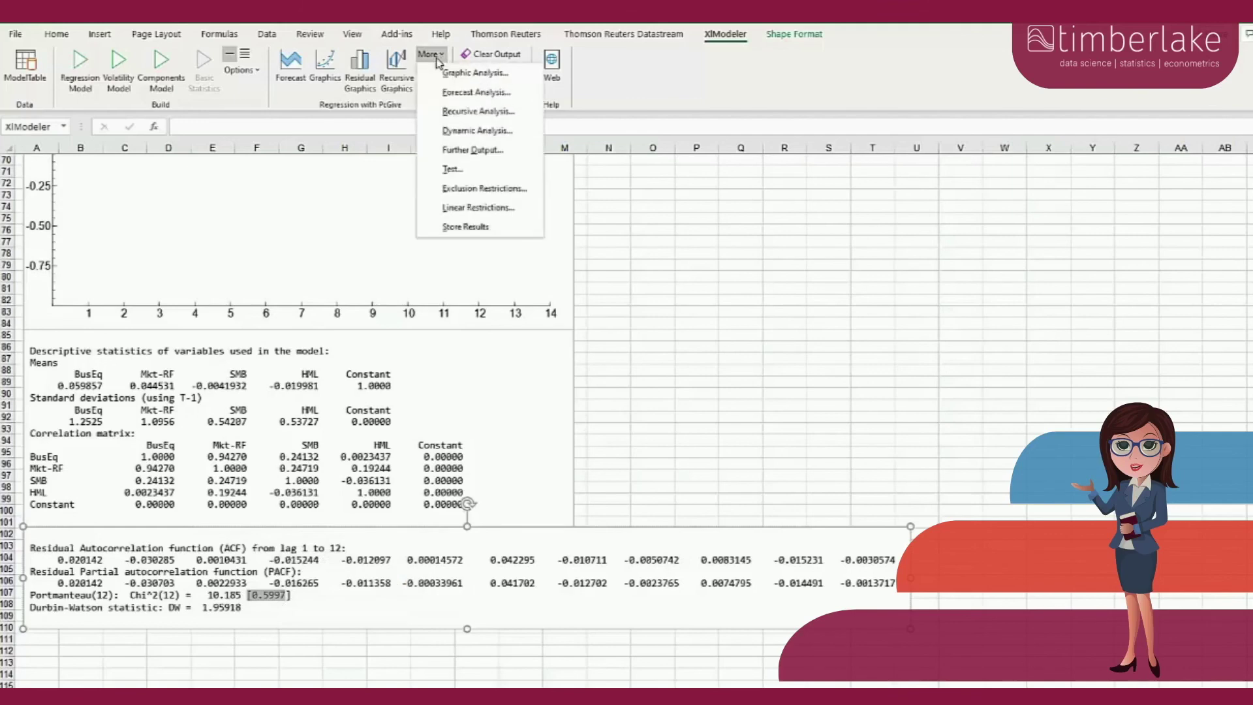
pyautogui.click(446, 225)
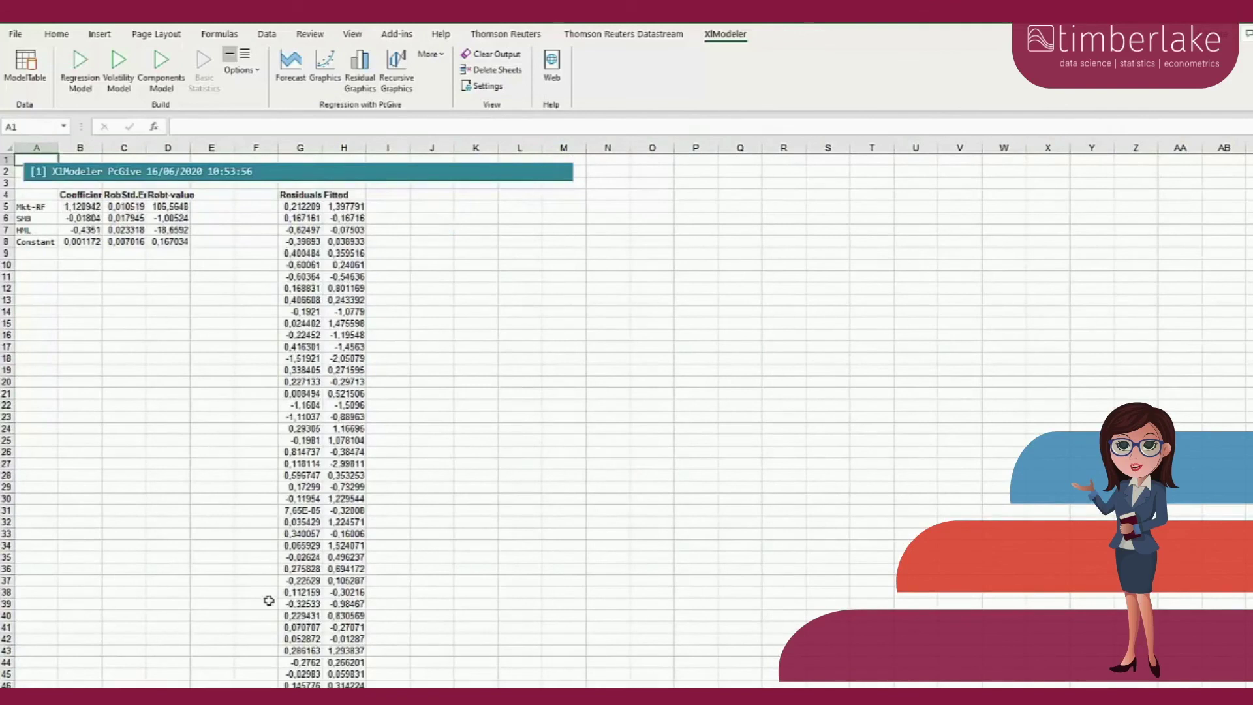
pyautogui.click(287, 196)
pyautogui.click(344, 195)
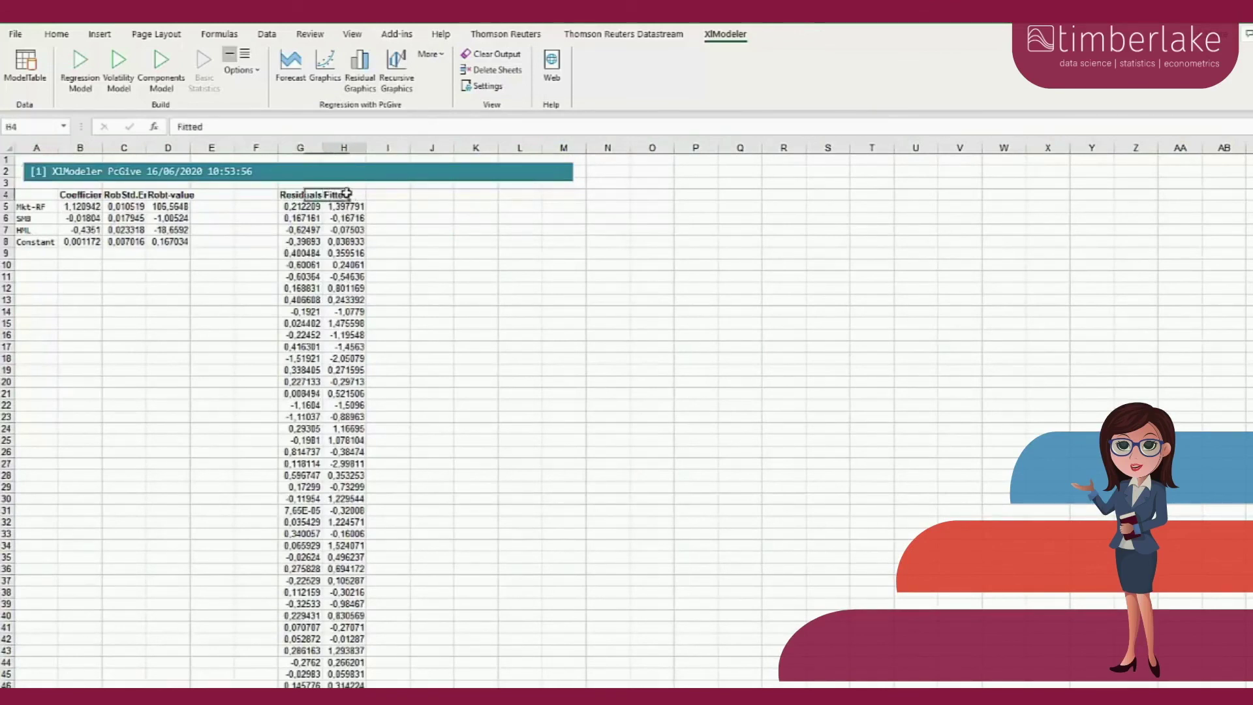